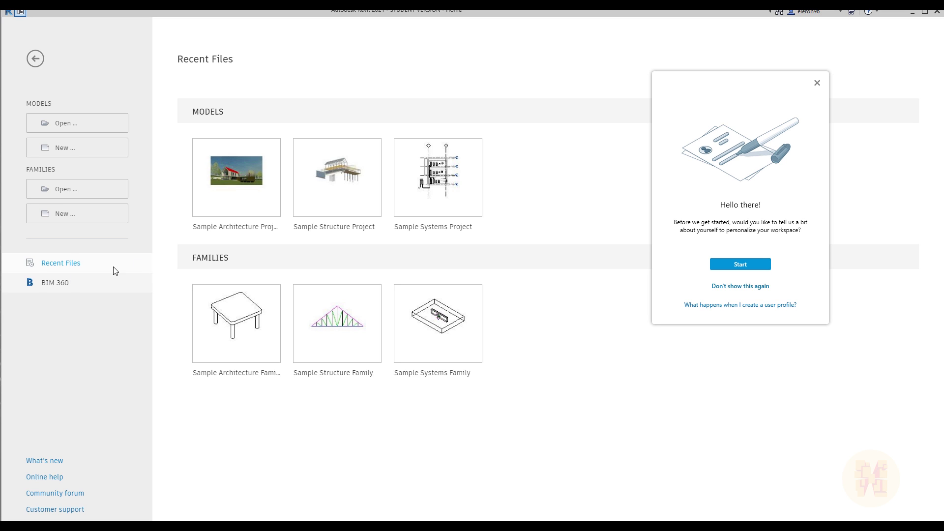
- Begin personalizing the workspace and keep Architecture as the only work discipline
drag(721, 109, 733, 98)
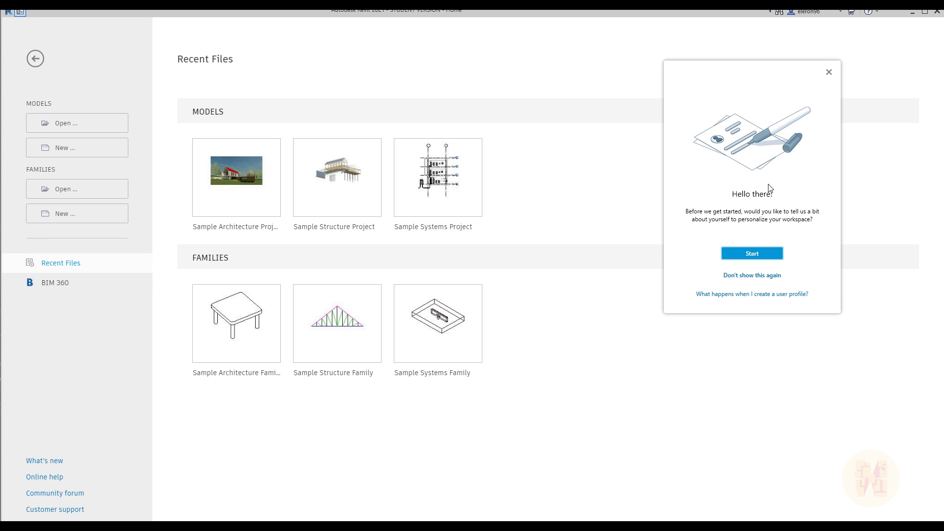
click(752, 254)
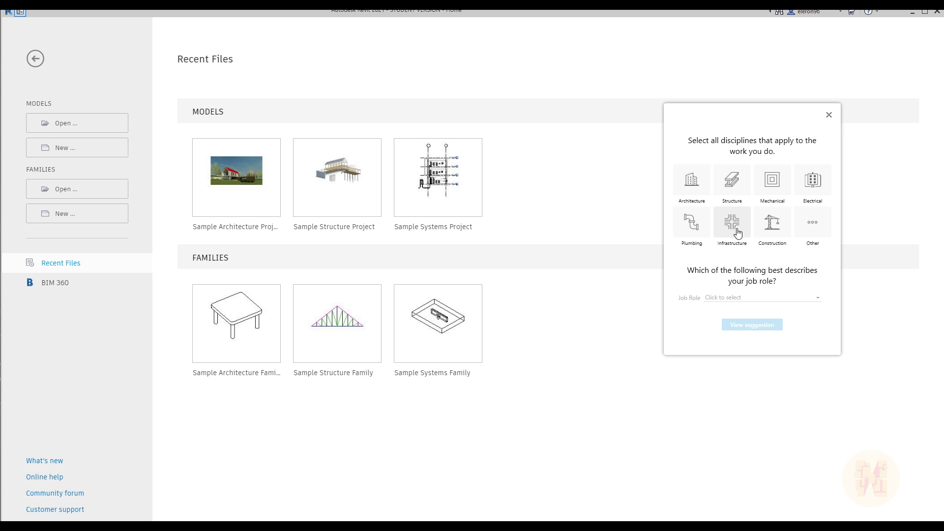
click(693, 190)
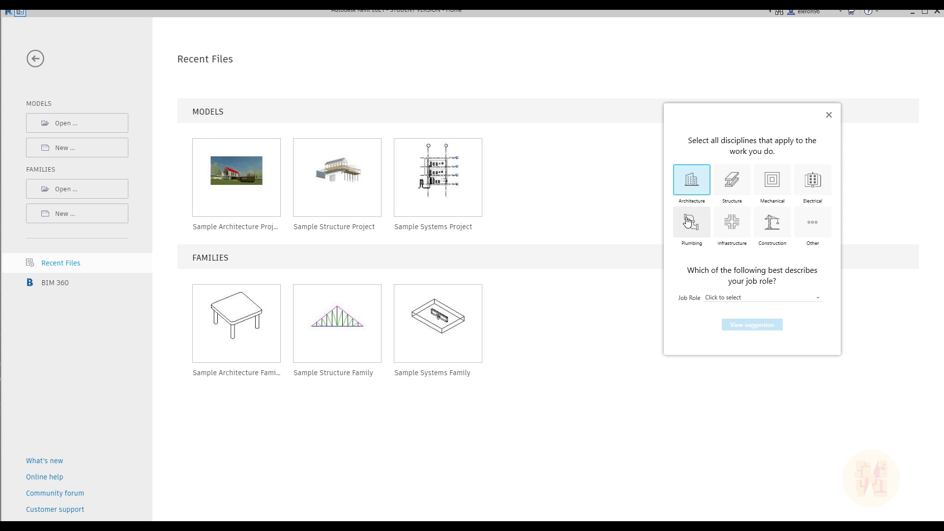
click(739, 185)
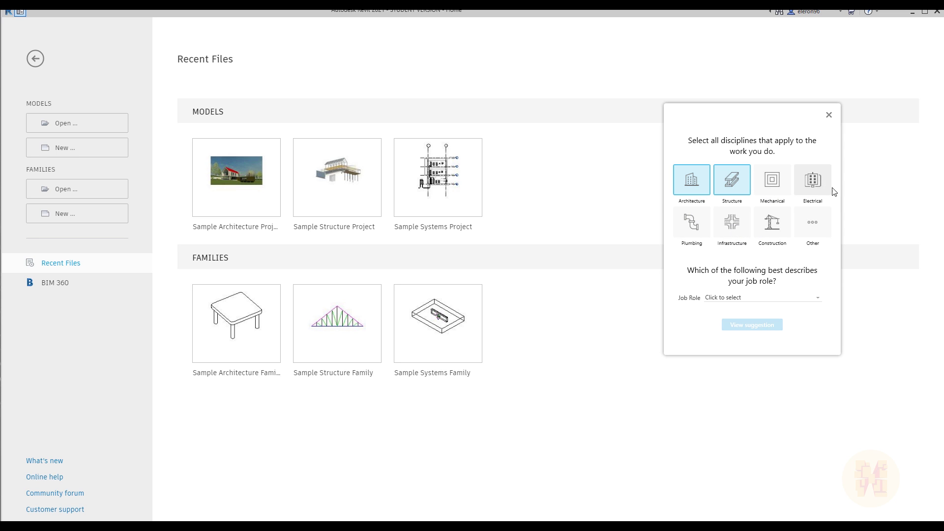
click(731, 189)
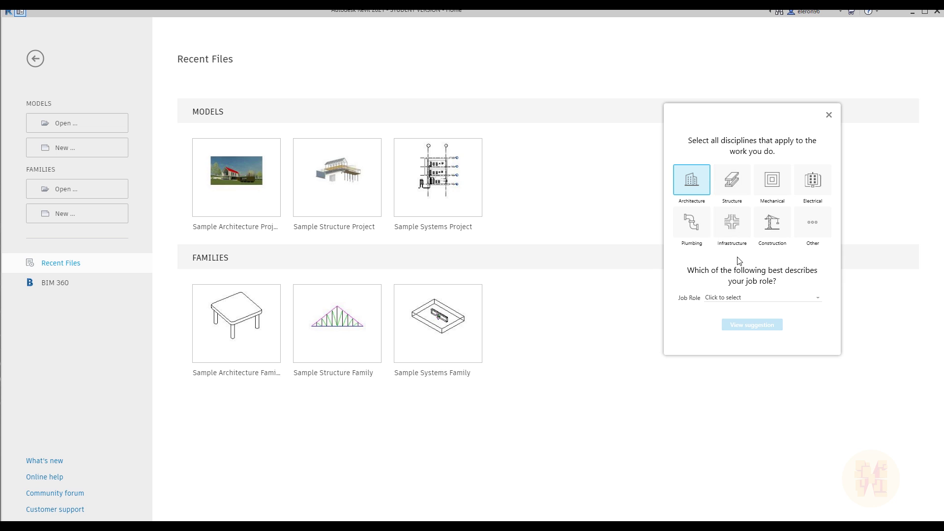
- Set the job role to BIM Manager, view the suggested workspace, and start working
click(751, 297)
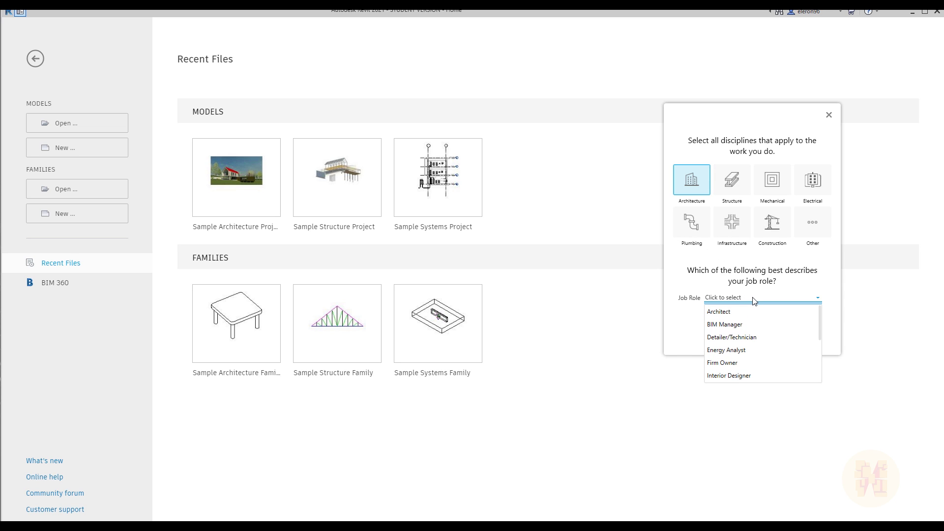
click(737, 325)
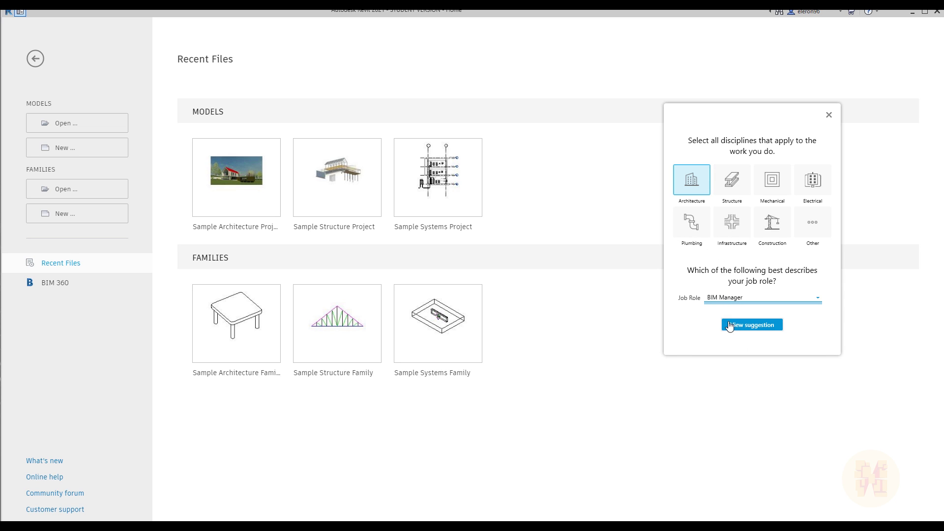
click(765, 326)
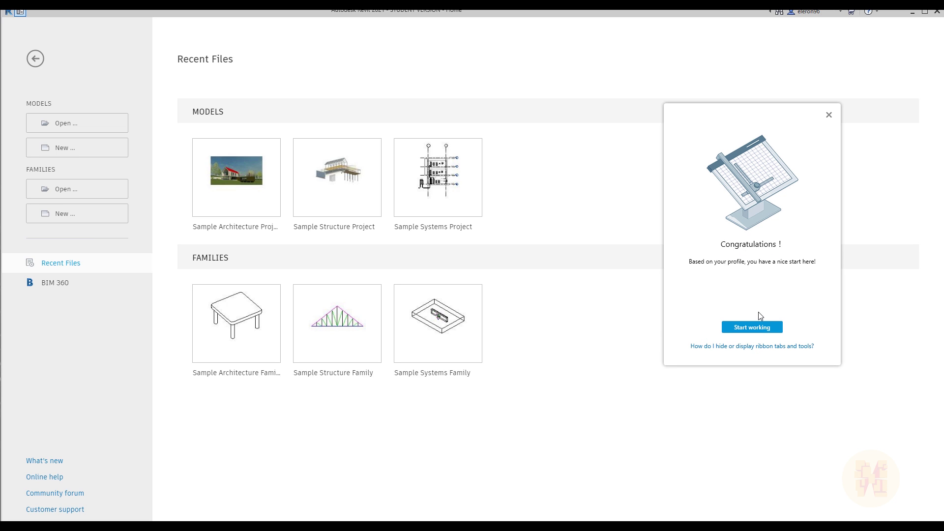
click(766, 329)
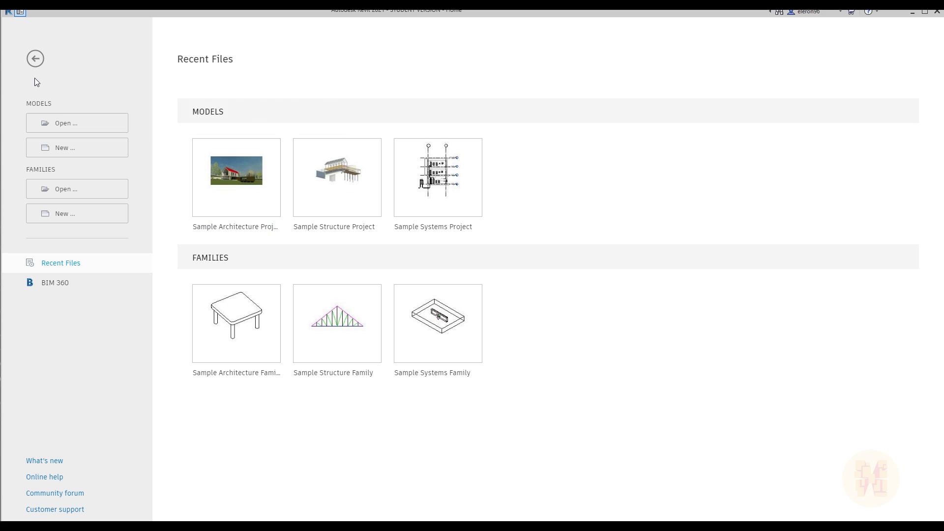
- Leave the Home screen and open the User Interface page of Revit Options
click(34, 57)
click(21, 12)
click(22, 13)
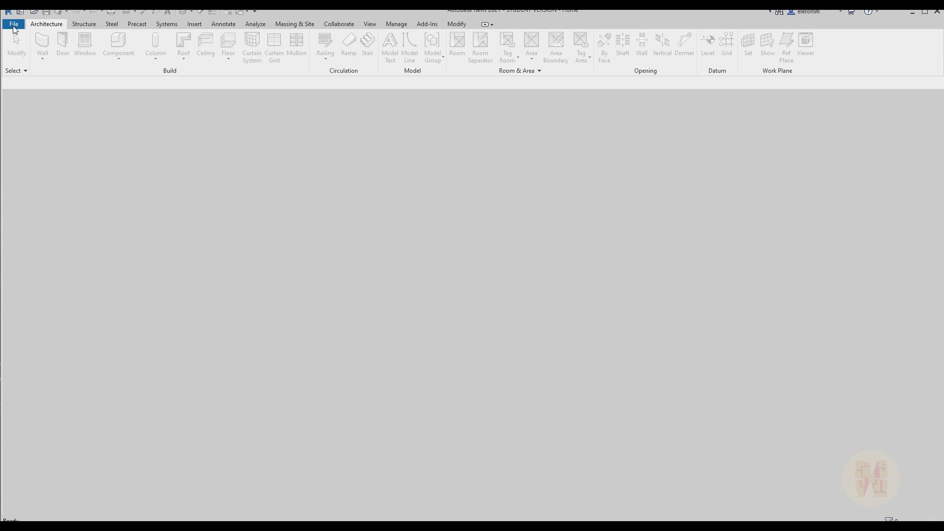
click(13, 25)
click(152, 247)
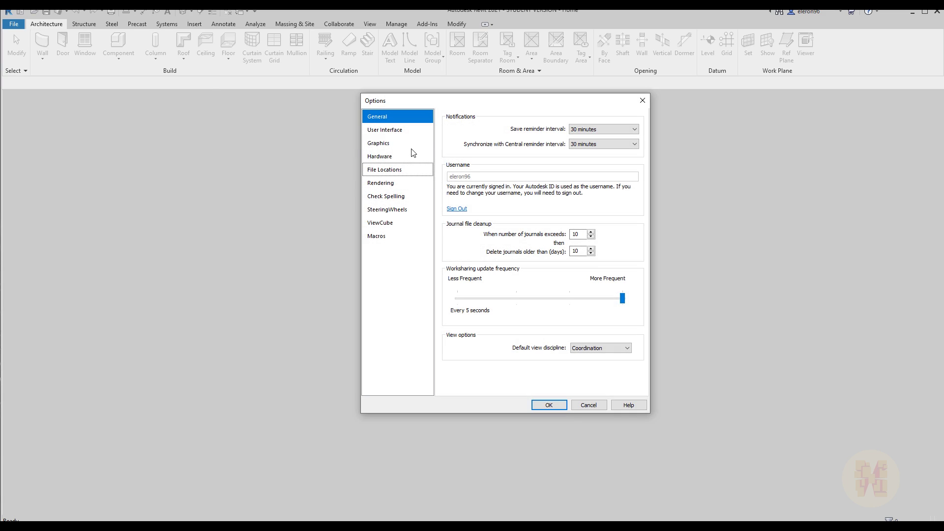
click(412, 131)
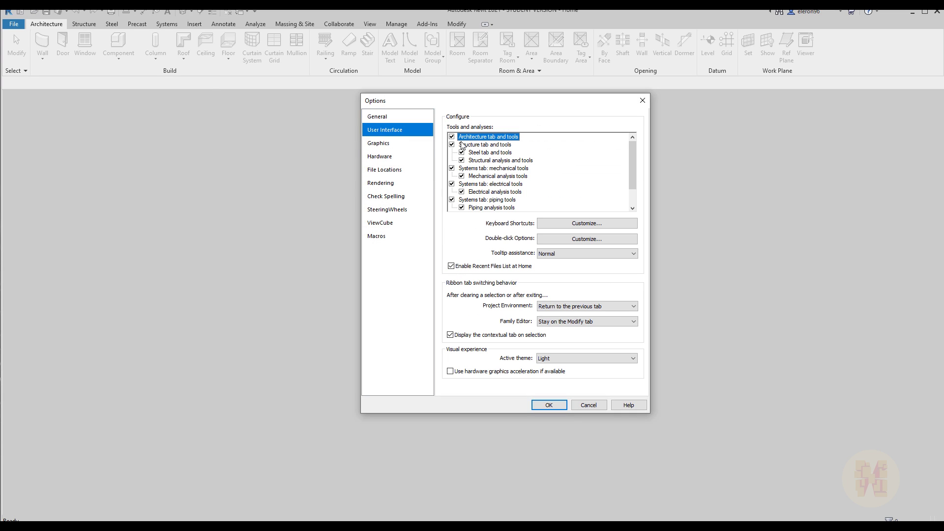
- Untick Structure and the mechanical, electrical and piping tools, then cancel without saving
drag(633, 155, 485, 152)
click(451, 144)
click(451, 168)
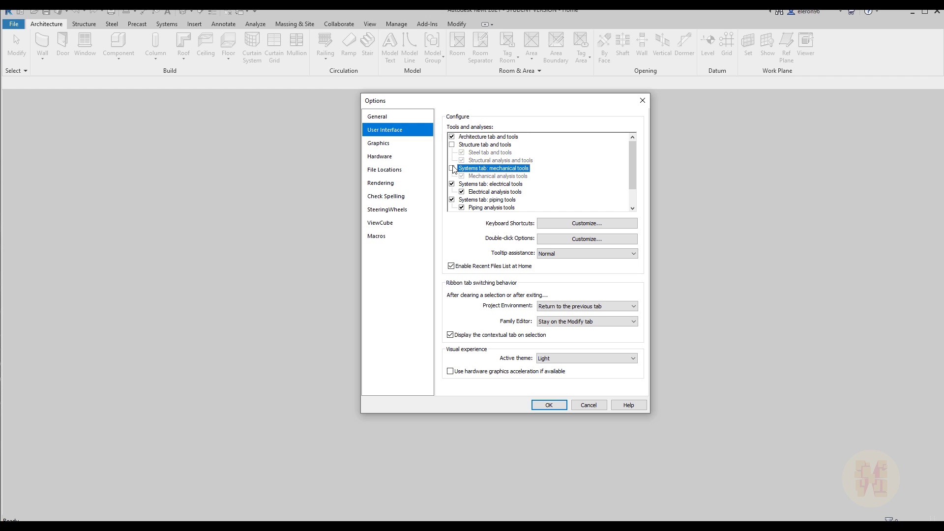
click(452, 184)
click(452, 199)
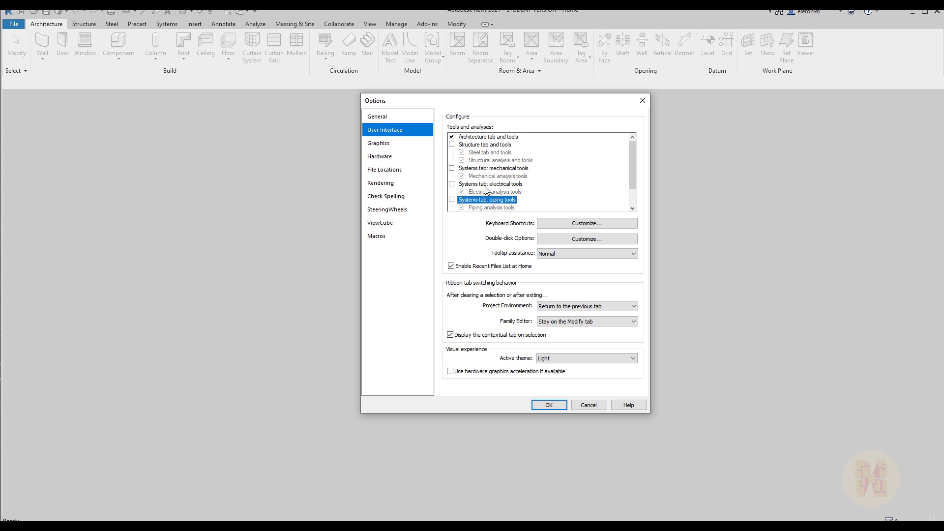
scroll(497, 204, down, 1)
click(595, 407)
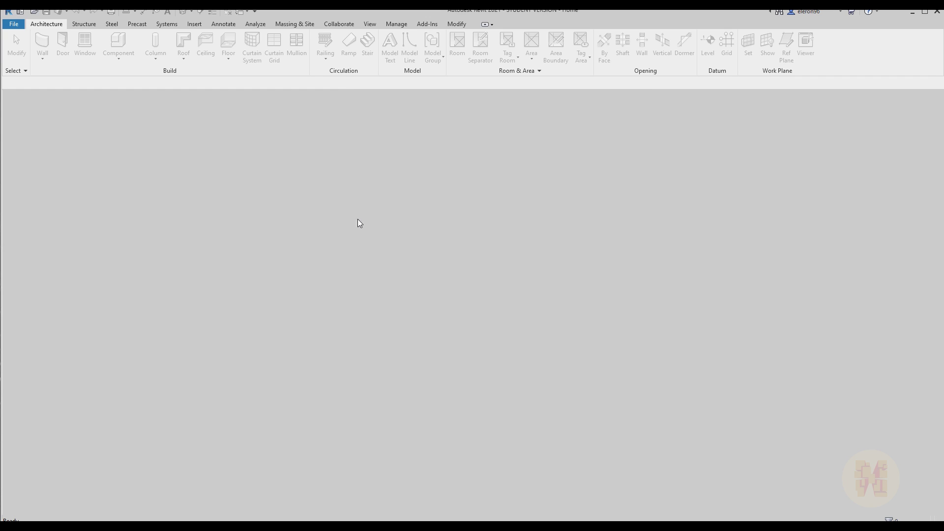
- Return to Home, open the RAC_basic_sample_project on A001, and launch Dynamo
click(10, 26)
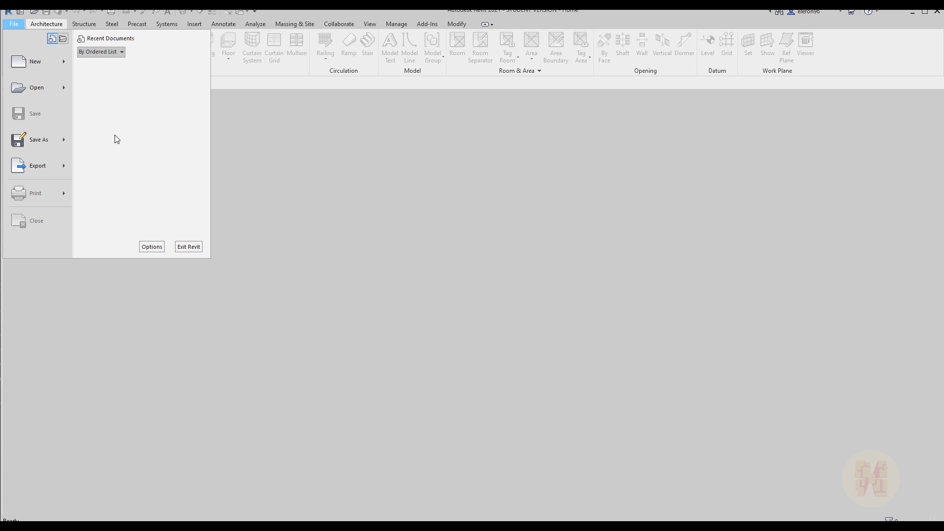
click(20, 11)
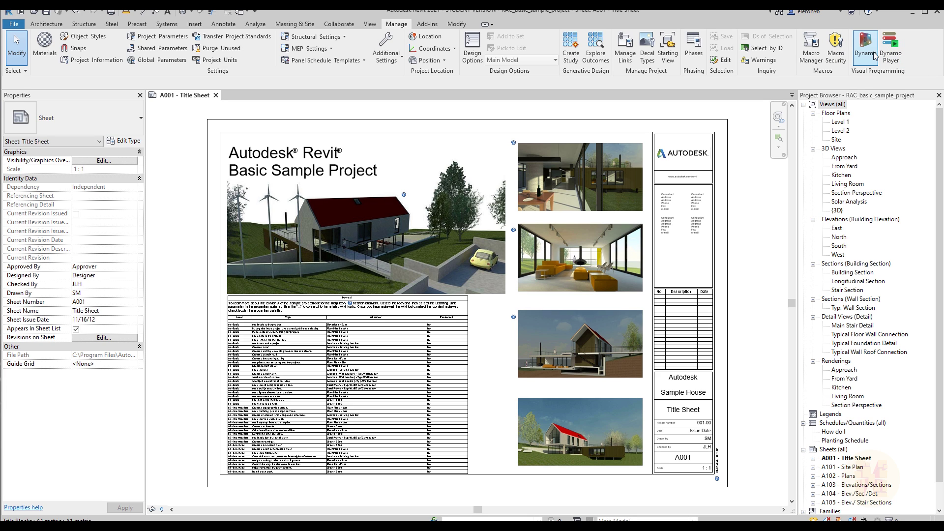
click(868, 47)
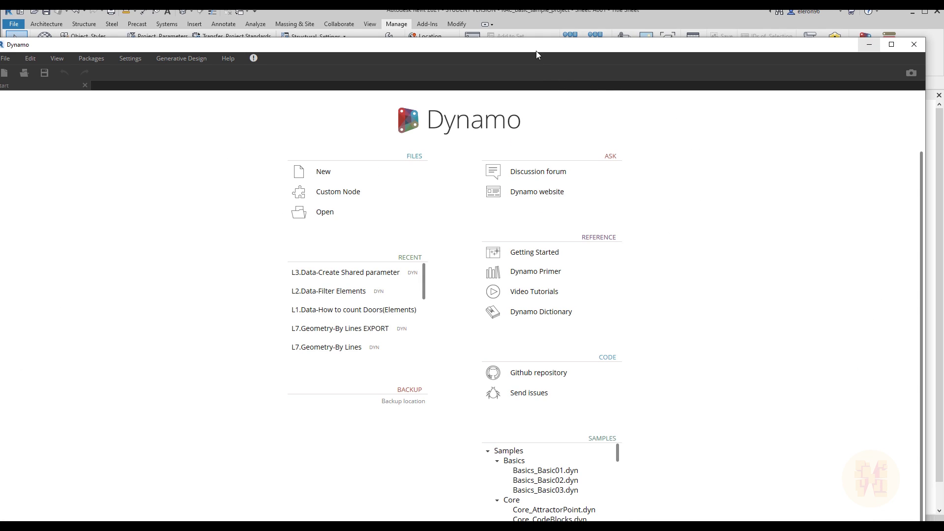
- Move the Dynamo window up and show About Dynamo listing Core 2.5.0.7460
drag(536, 51, 543, 22)
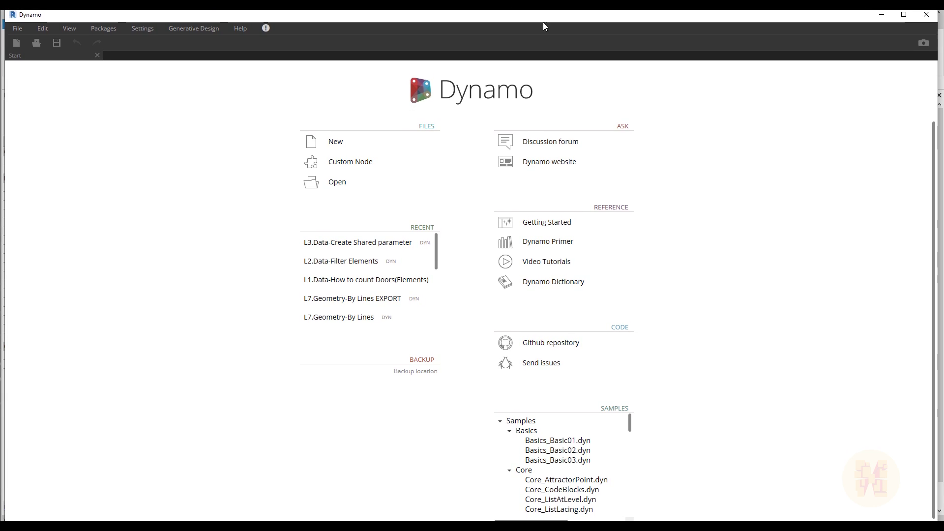
click(240, 28)
click(276, 126)
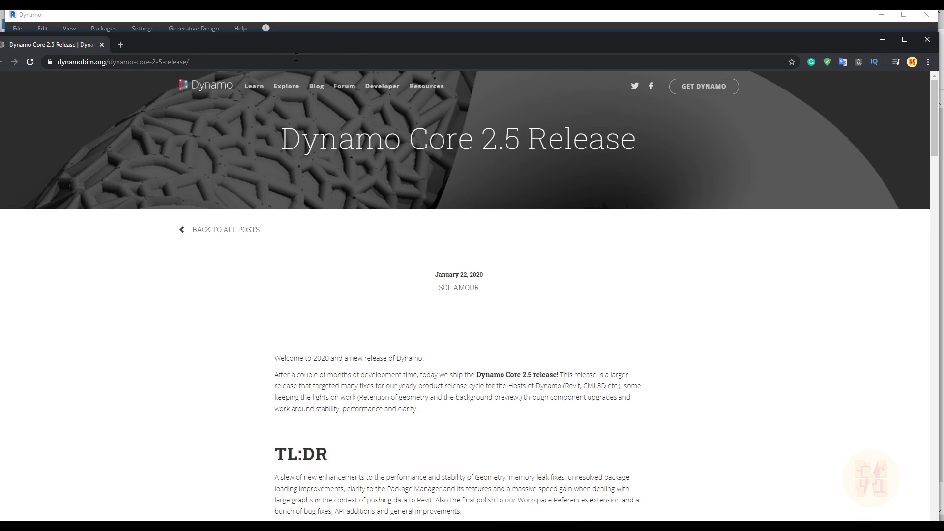
- Maximize Chrome and scroll through the Dynamo Core 2.5 Release article
double_click(302, 42)
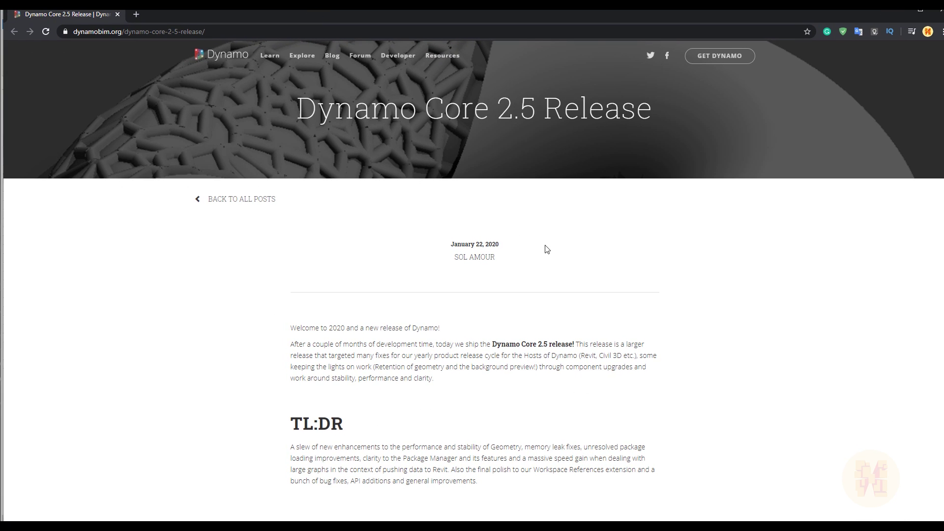
scroll(545, 248, down, 15)
scroll(546, 249, up, 5)
scroll(609, 231, down, 6)
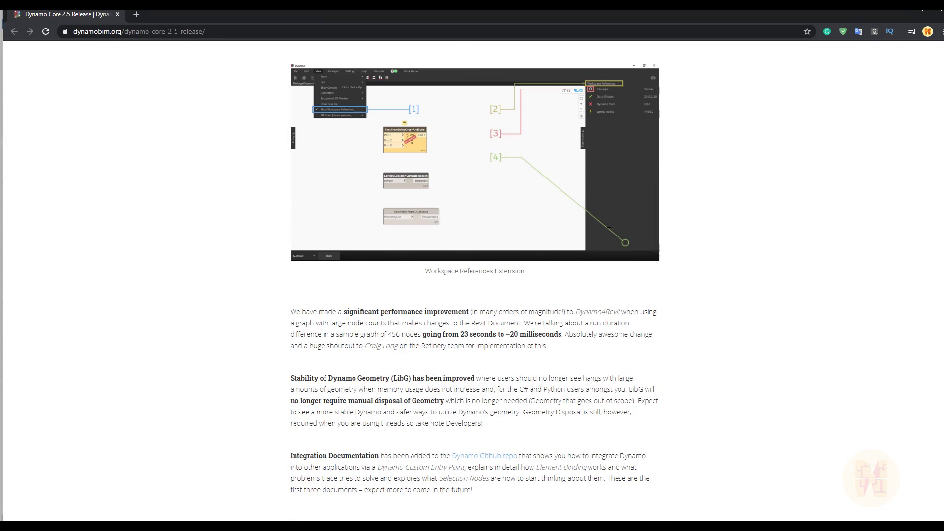
scroll(609, 231, down, 15)
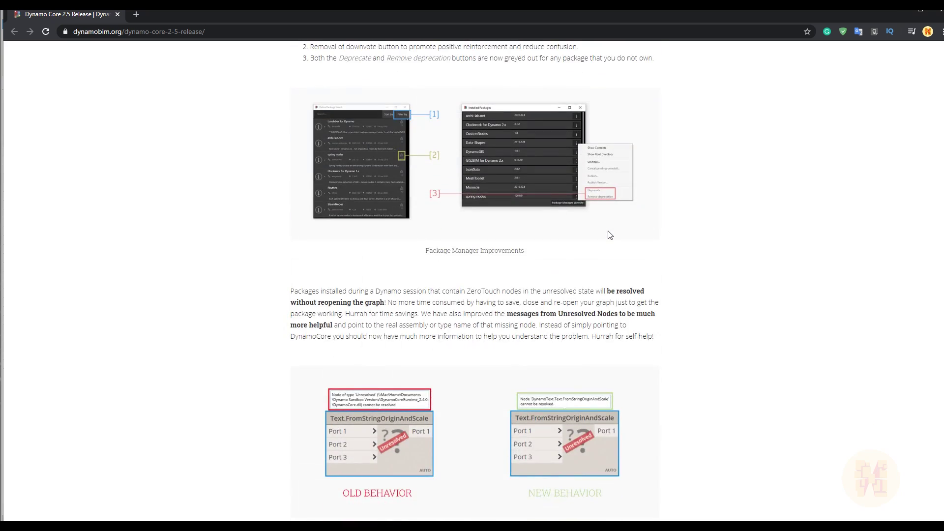
scroll(607, 231, down, 4)
scroll(608, 231, up, 3)
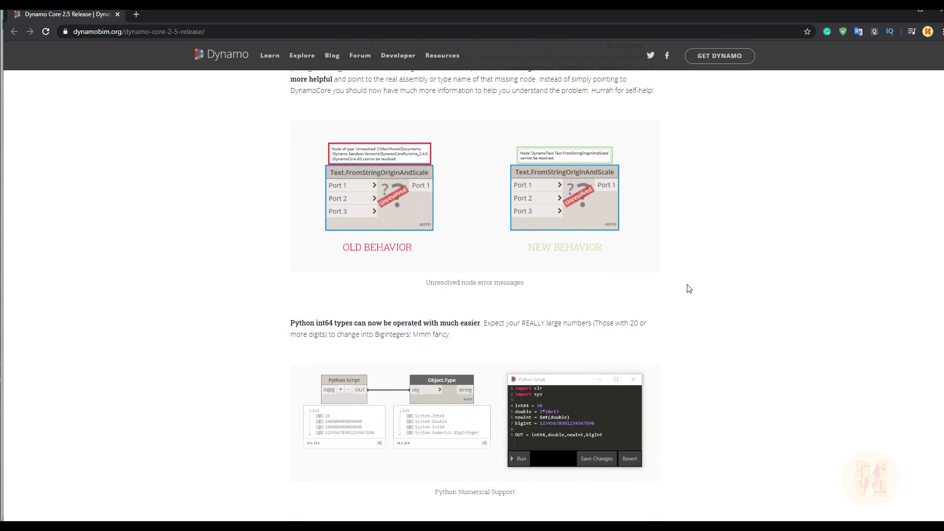
scroll(689, 289, down, 10)
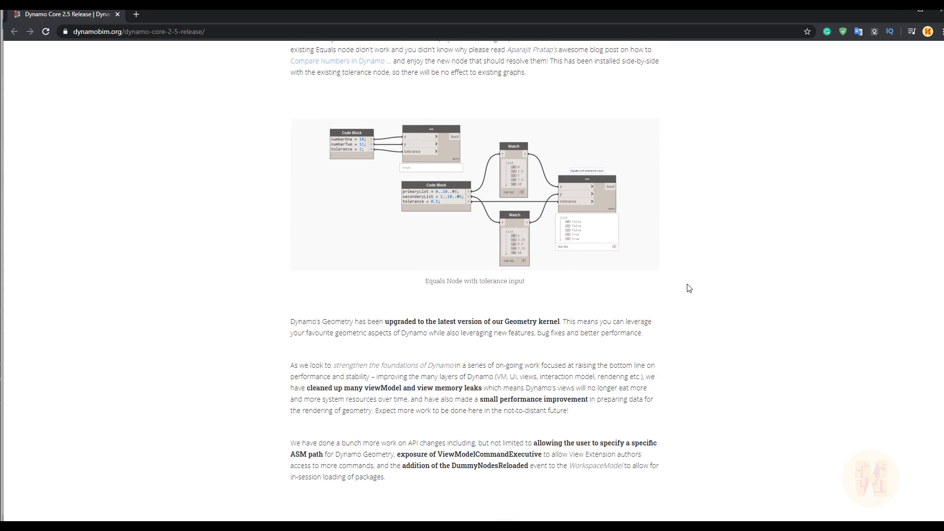
scroll(689, 288, down, 8)
scroll(685, 287, up, 3)
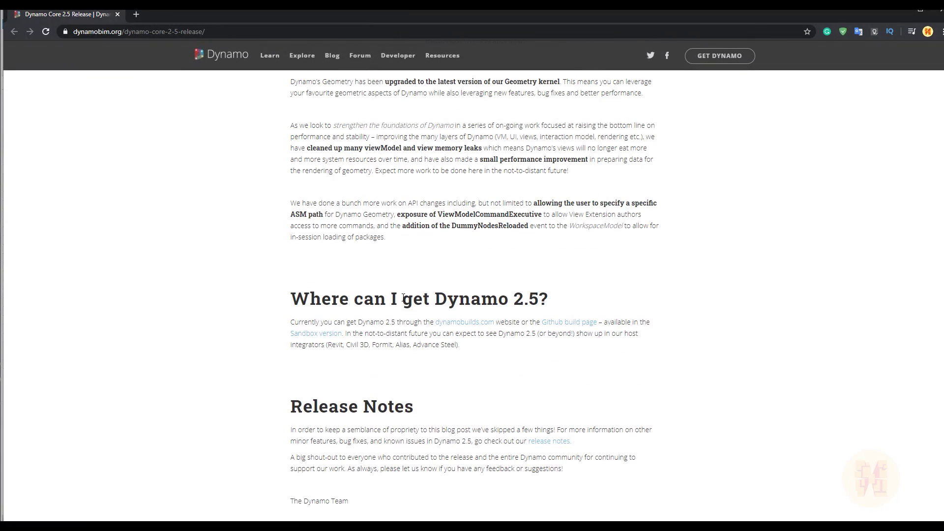
scroll(448, 297, up, 12)
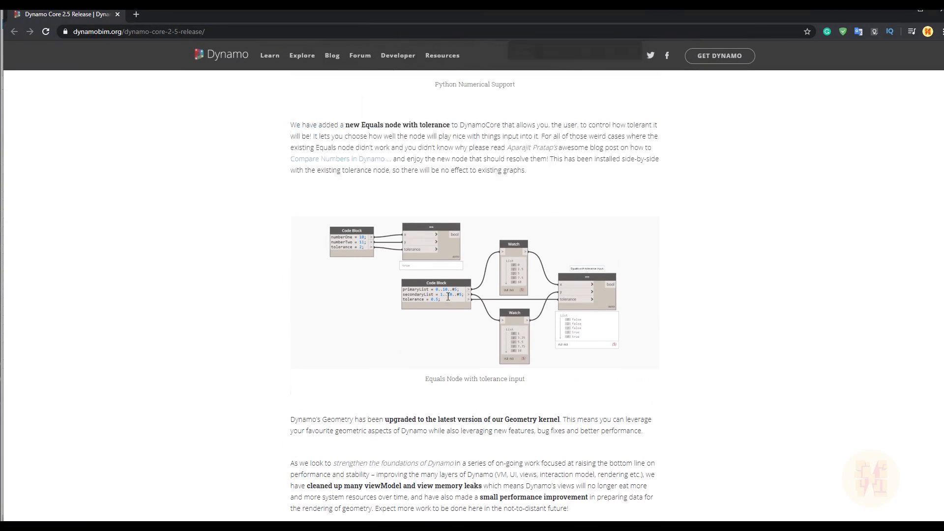
scroll(448, 297, up, 13)
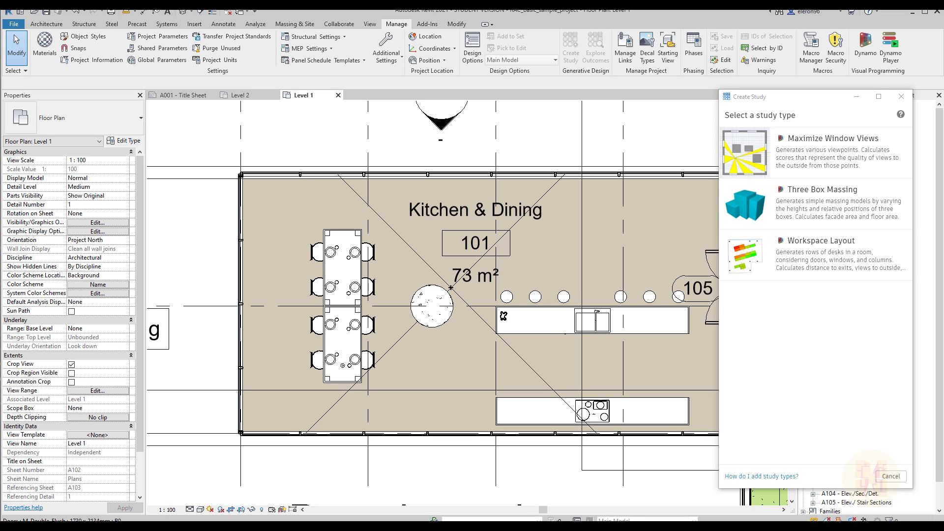
- Reposition the window to bring Refinery's list of studies into view
drag(550, 20, 619, 82)
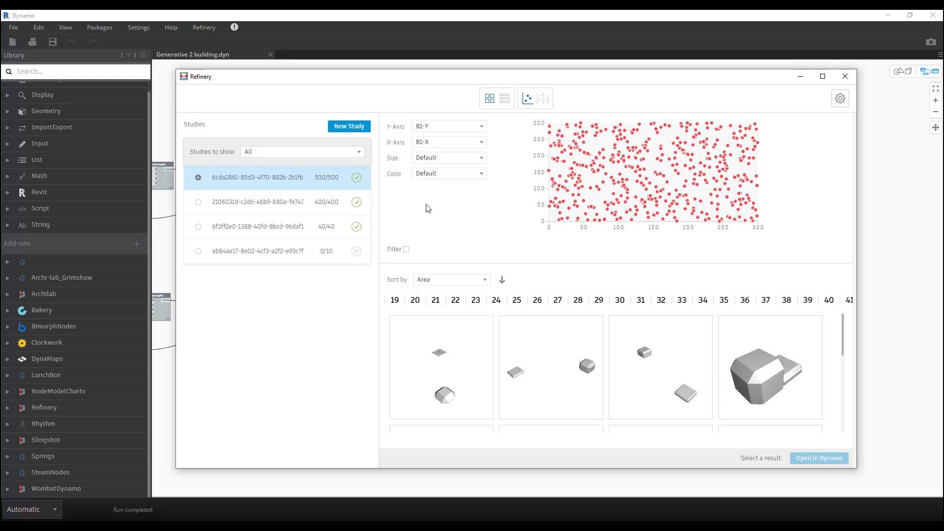
- Switch to parallel coordinates and filter B1-Height, B2-Height and Area, selecting the first design
click(543, 99)
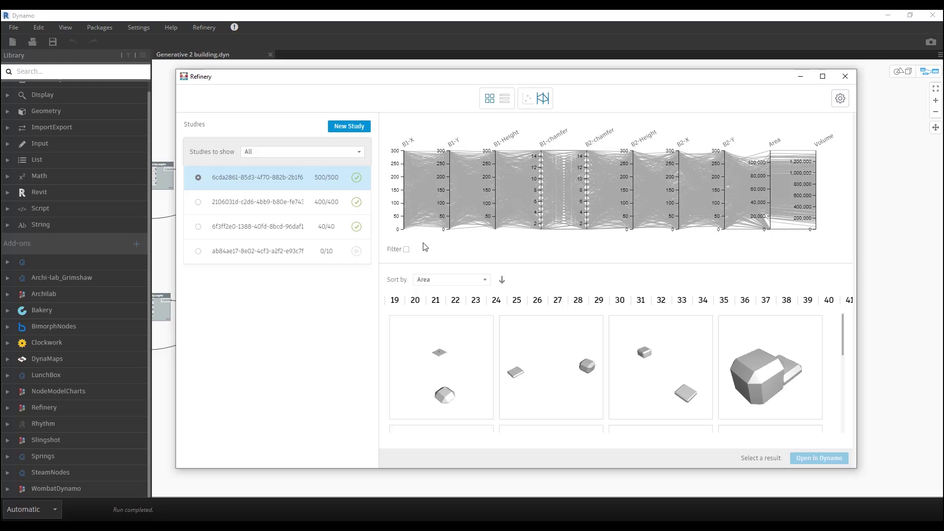
click(406, 249)
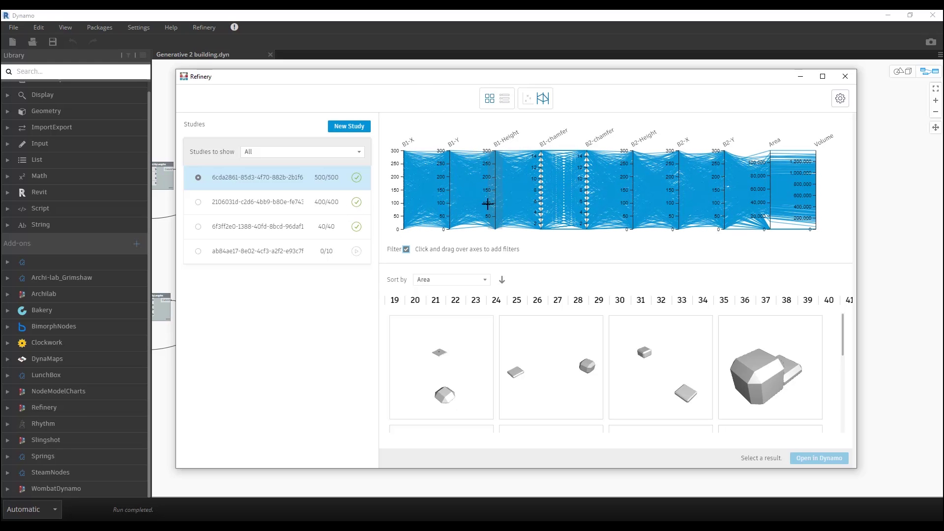
drag(488, 203, 491, 191)
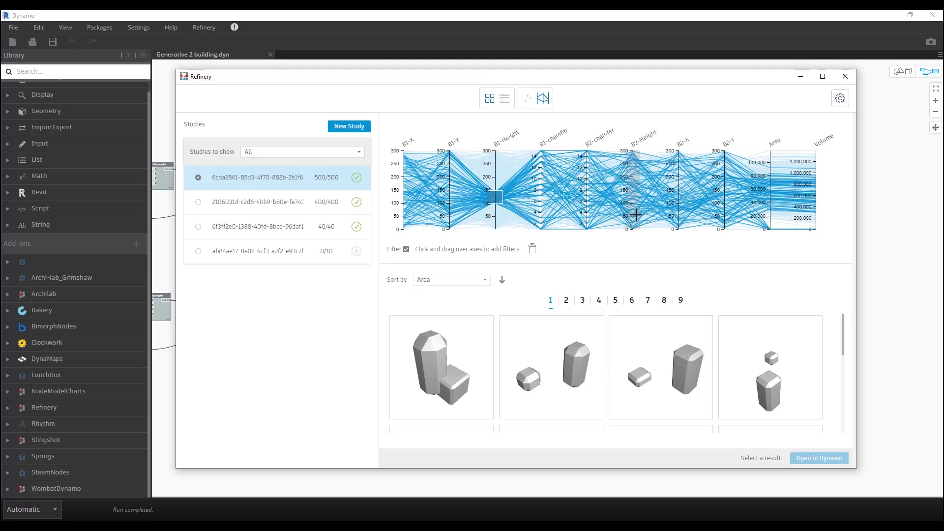
drag(635, 209, 635, 220)
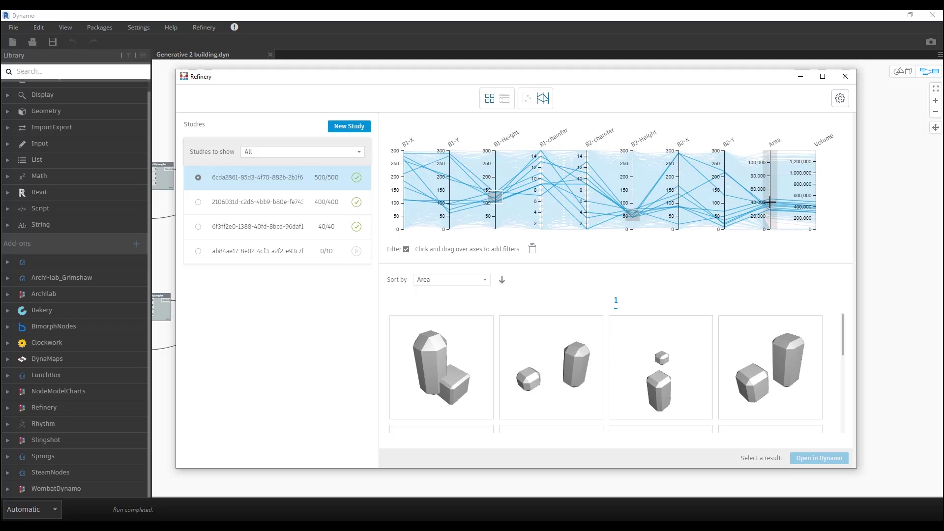
drag(770, 201, 770, 205)
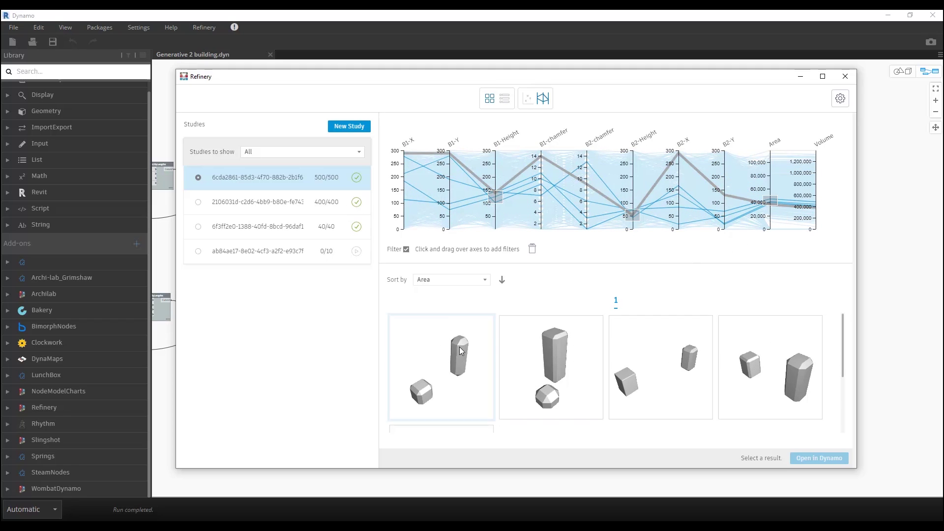
click(462, 351)
- Refine the height filters, add B2-chamfer 2–4 and B1-chamfer 12–14 filters, then pick the second design
drag(495, 166, 495, 154)
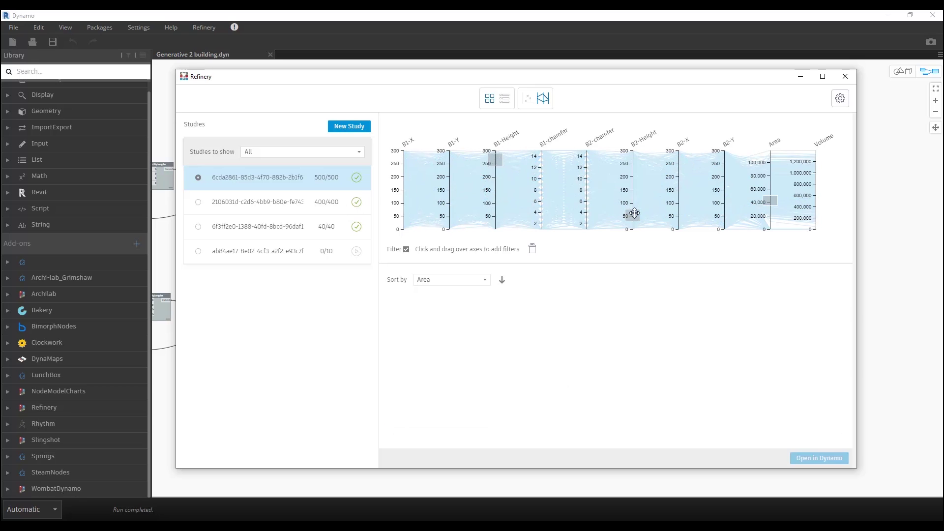
drag(634, 213, 634, 151)
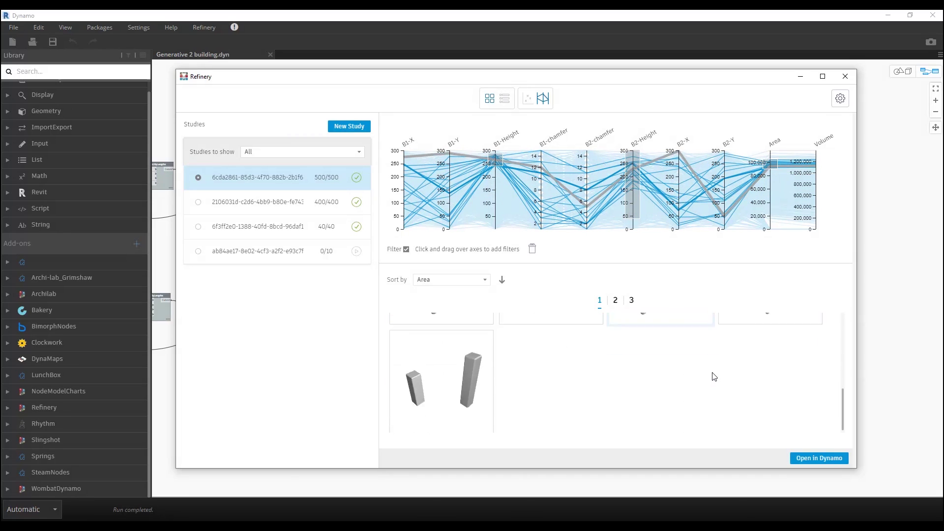
scroll(689, 389, up, 2)
drag(495, 221, 497, 154)
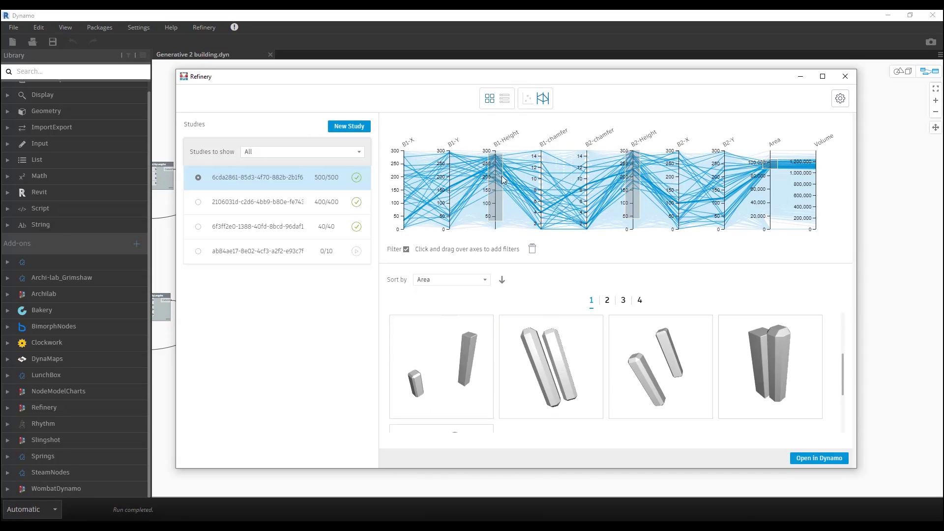
drag(587, 214, 587, 227)
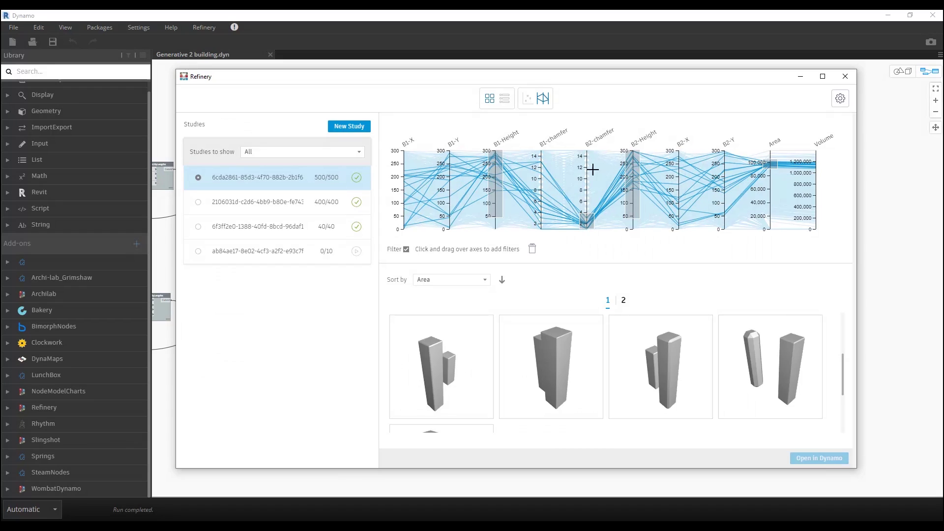
drag(541, 156, 541, 171)
click(540, 336)
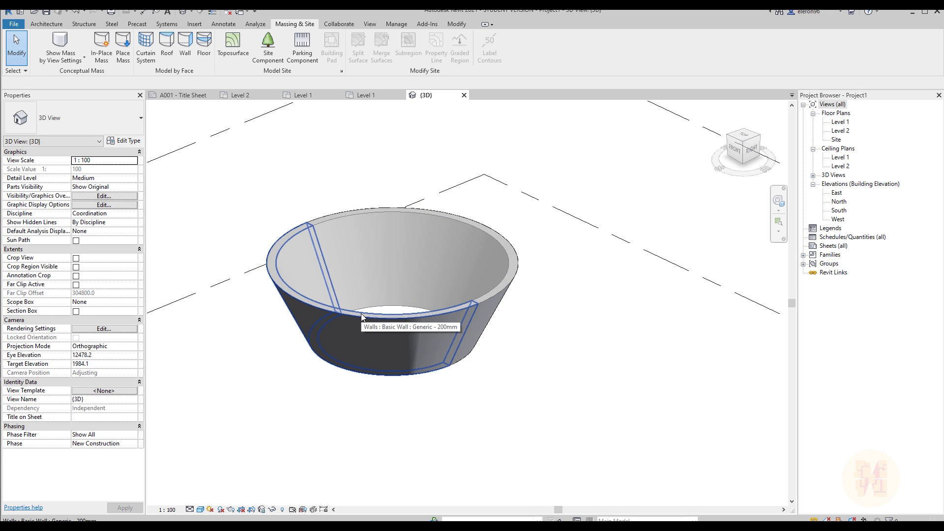
- Show mass forms and floors, inspect the slanted wall and its mass, and view from Top
click(59, 42)
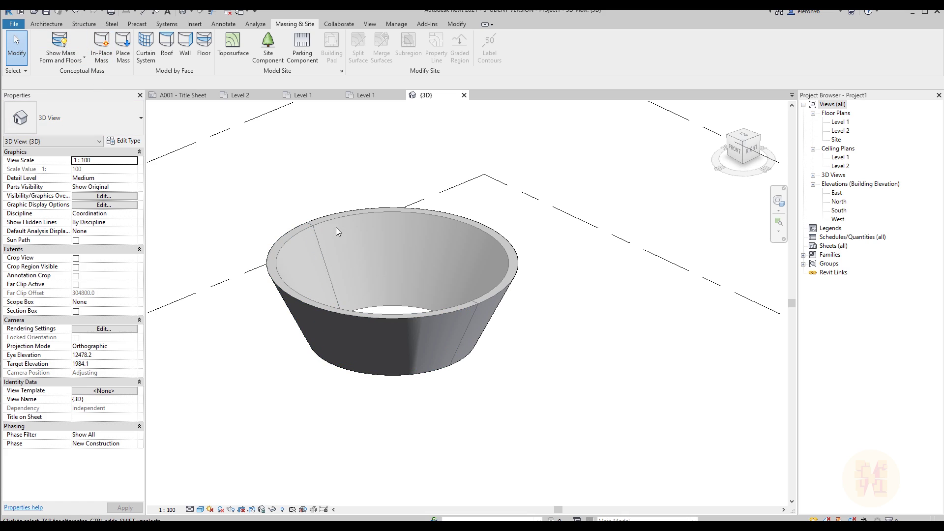
click(362, 214)
middle_drag(394, 259, 447, 260)
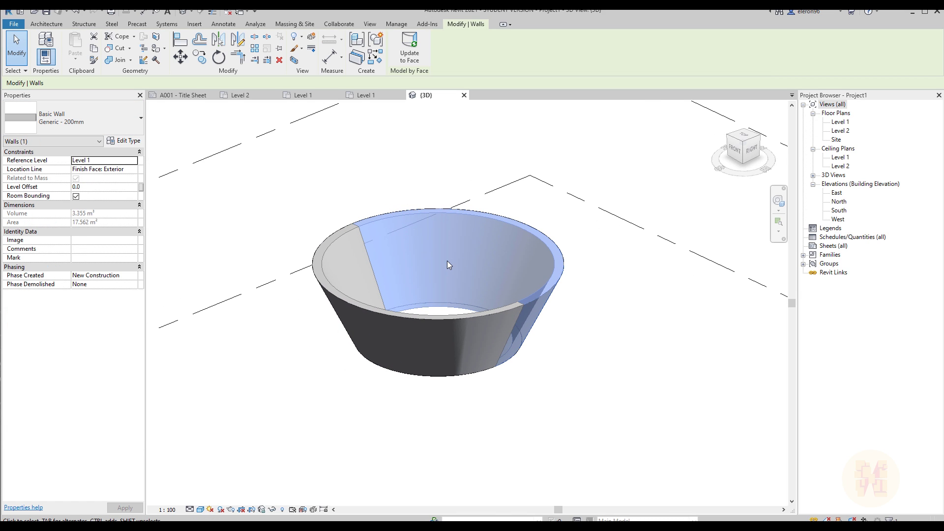
key(Escape)
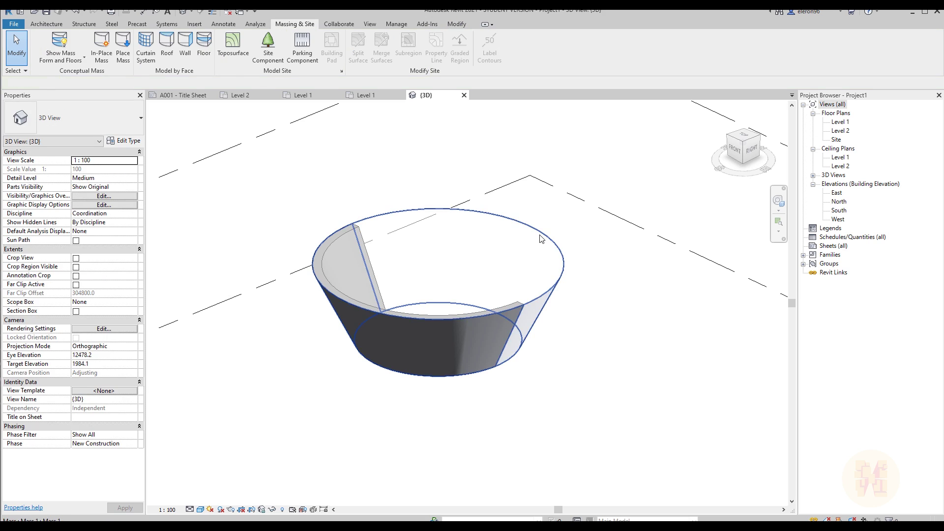
click(480, 322)
click(611, 428)
middle_drag(637, 422, 508, 405)
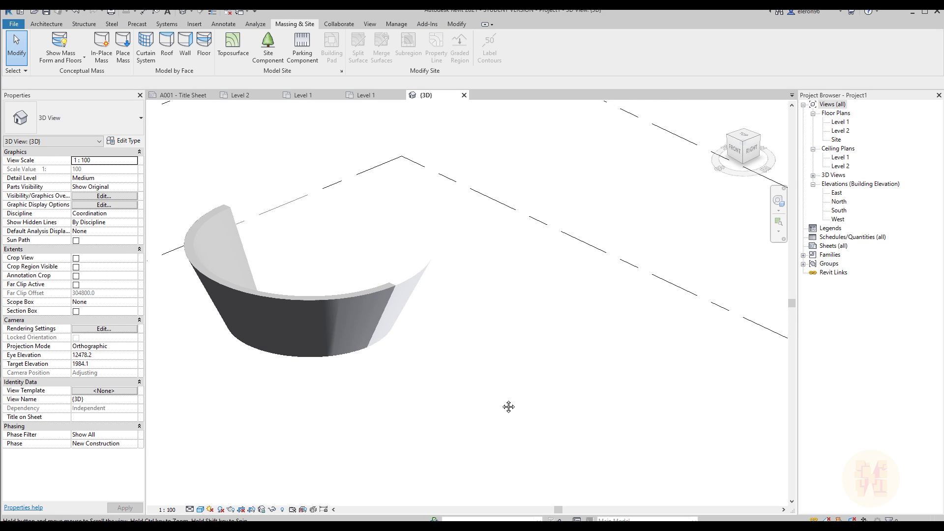
click(743, 136)
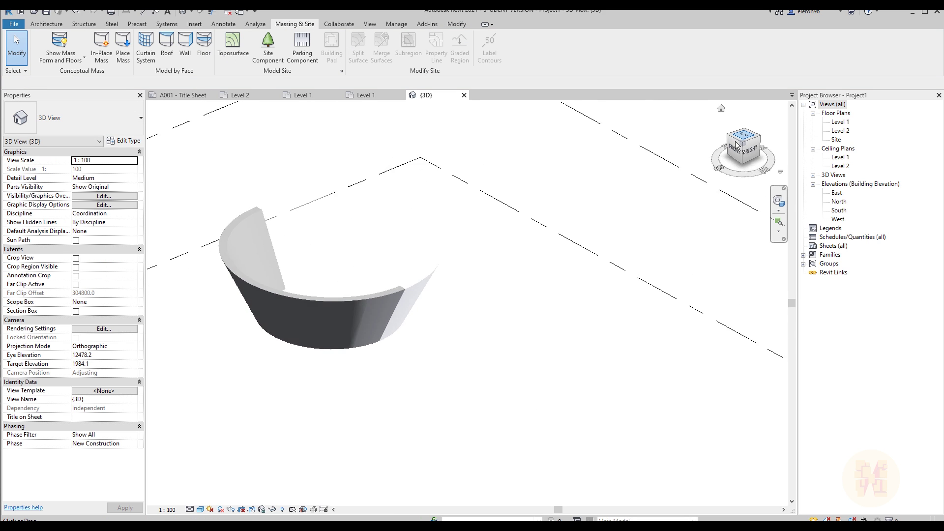
- Draw a circular wall beside the cone by centre and radius, then orbit to isometric
click(47, 24)
click(43, 43)
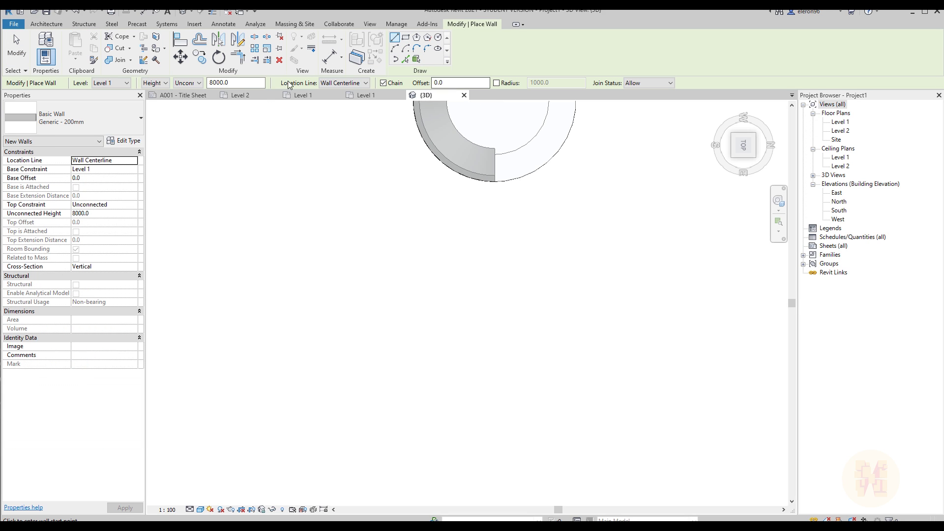
click(439, 36)
click(495, 277)
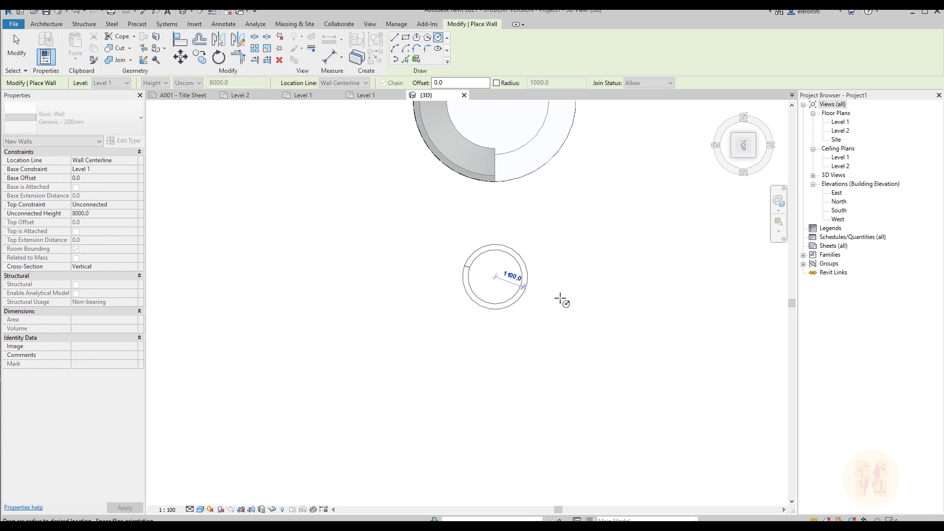
click(543, 286)
key(Escape)
key(Escape)
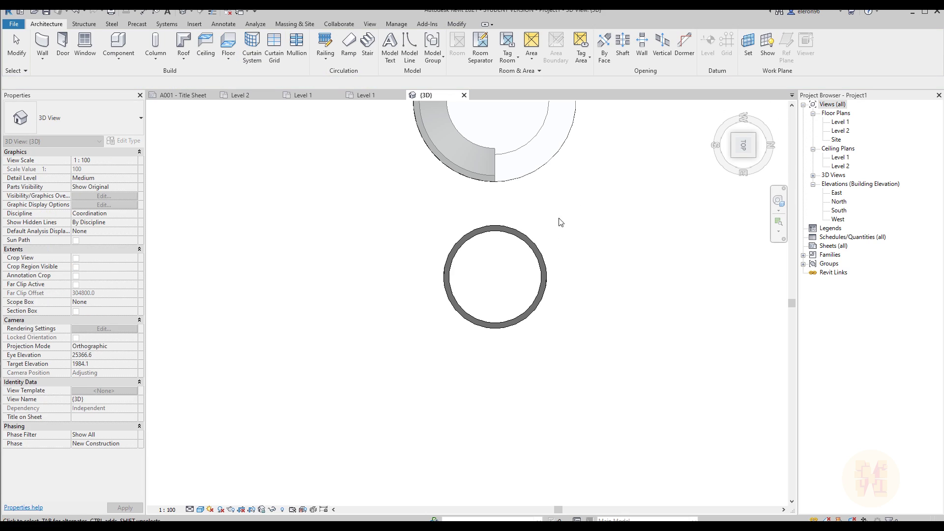
shift+middle_drag(460, 368, 408, 205)
- Set both halves of the cylindrical wall to Slanted with a 5 angle from vertical
click(408, 205)
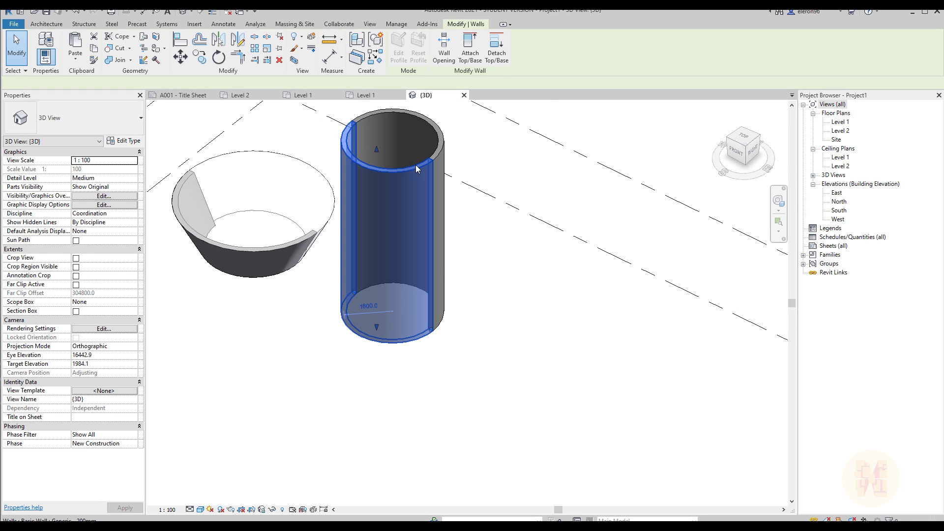
middle_drag(484, 240, 583, 233)
ctrl+click(543, 139)
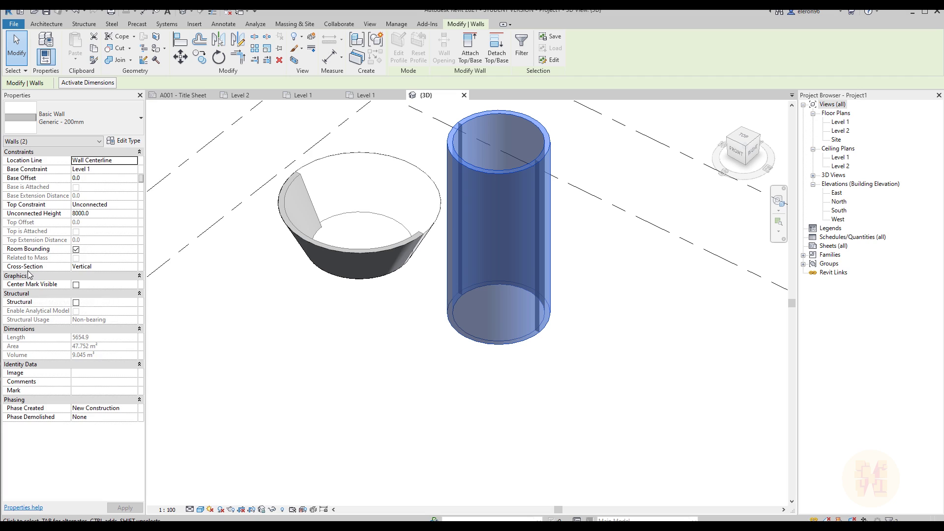
click(66, 268)
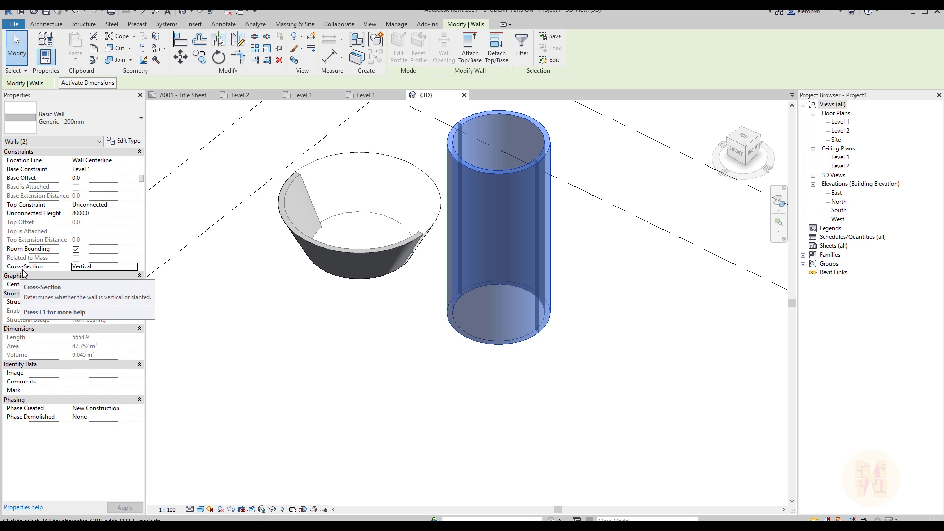
click(134, 266)
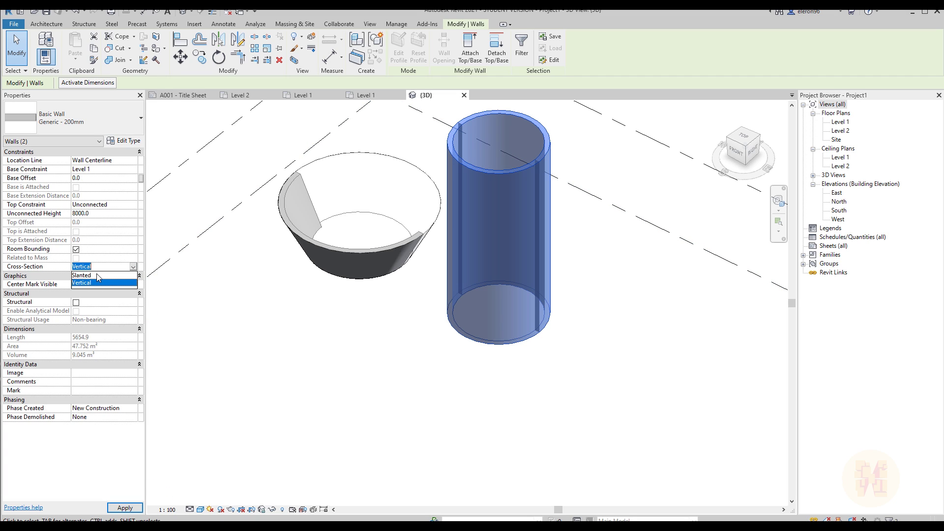
click(97, 275)
mouse_move(295, 320)
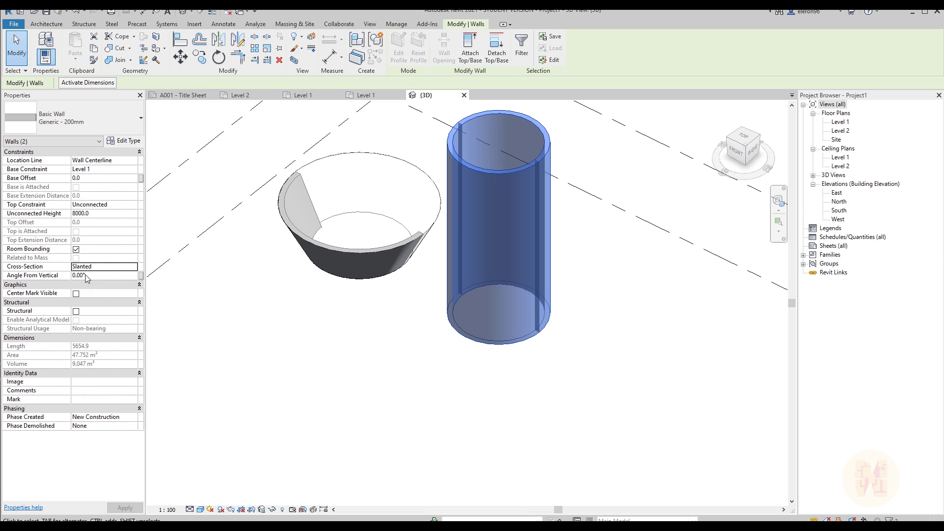
text(5)
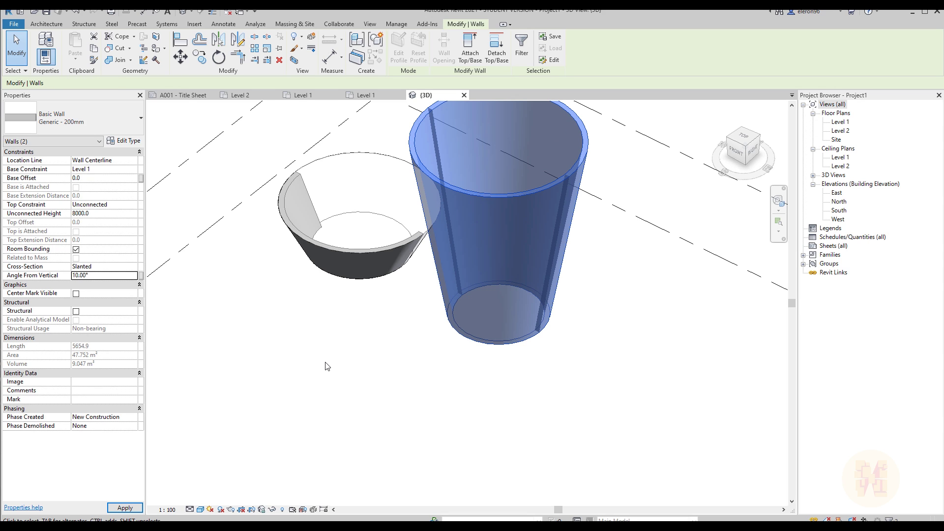
click(578, 224)
shift+middle_drag(578, 224, 374, 315)
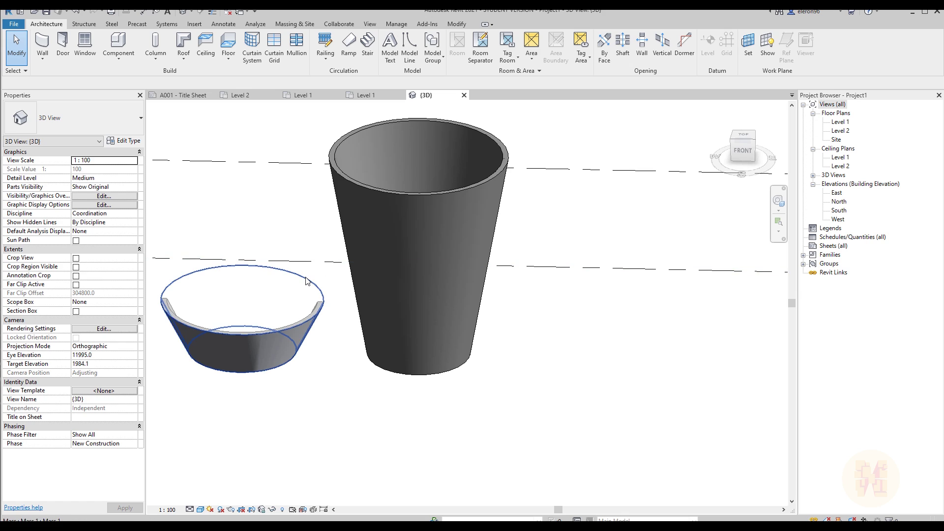
shift+middle_drag(375, 400, 414, 404)
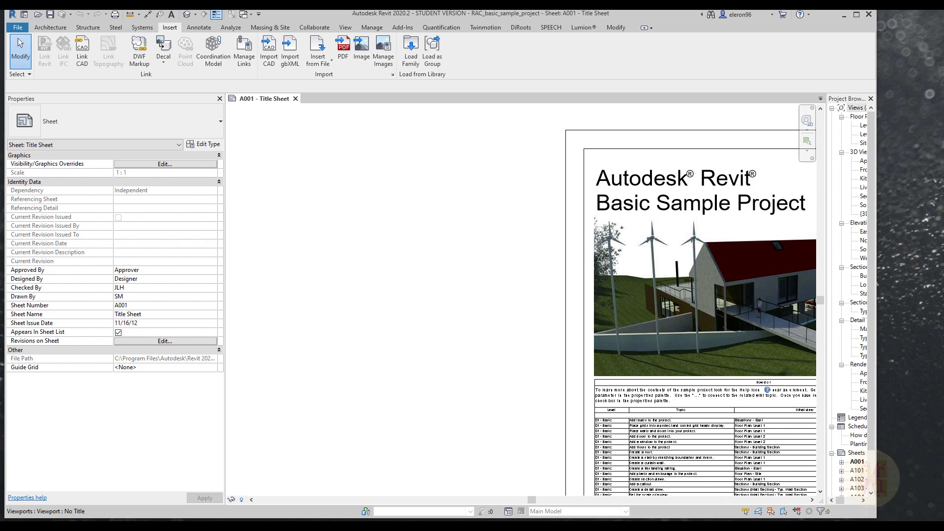
mouse_move(256, 80)
mouse_down()
mouse_move(435, 54)
mouse_move(465, 31)
mouse_up()
drag(330, 37, 353, 65)
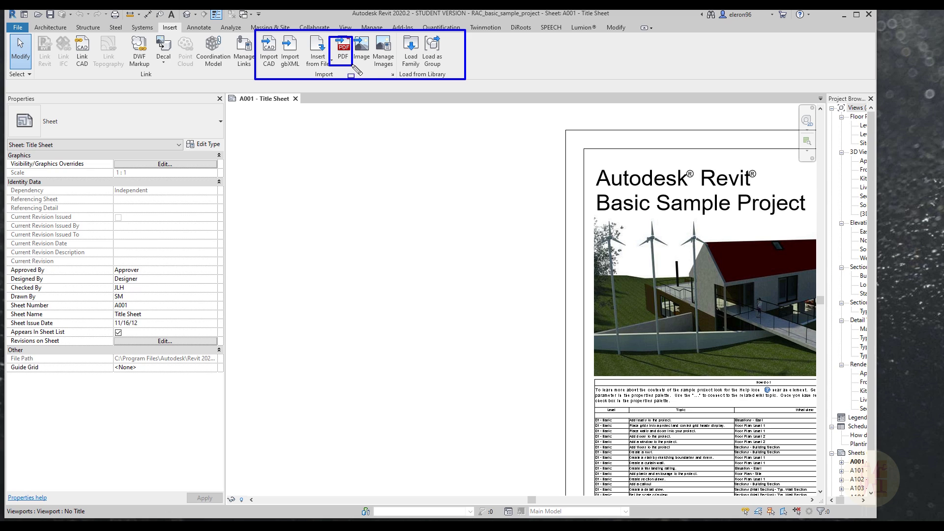
key(Escape)
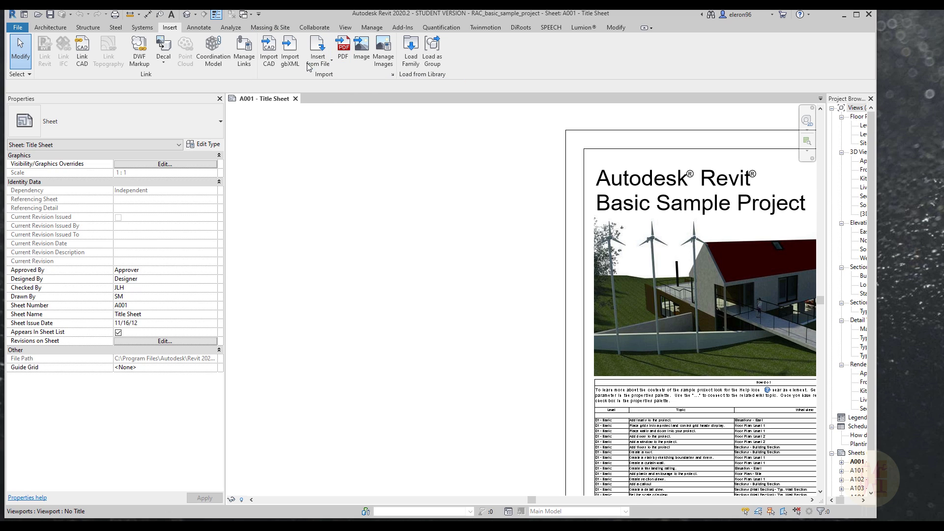
click(343, 58)
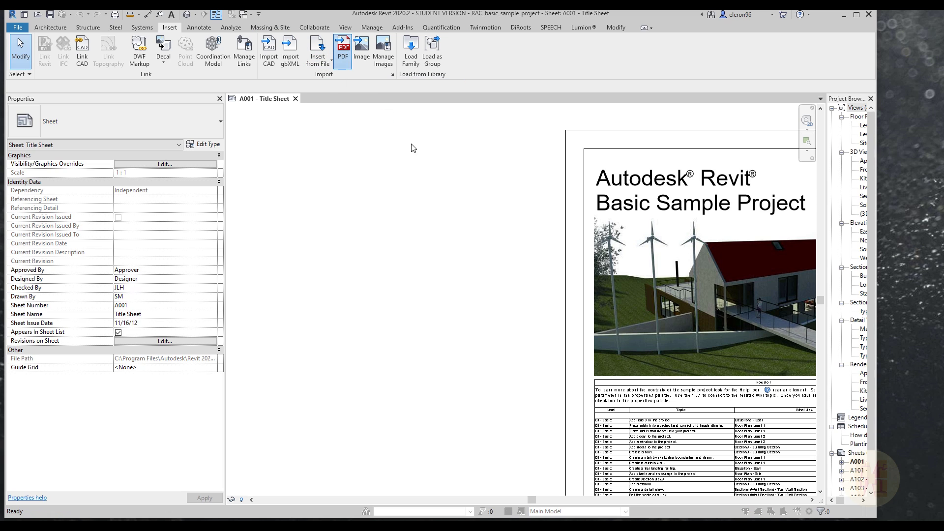
click(925, 102)
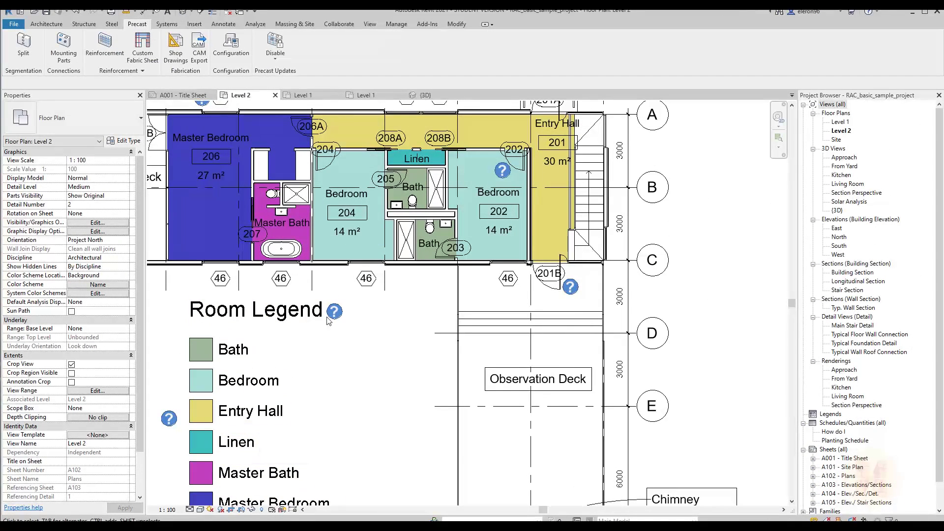
- Open the Link PDF dialog on Level 2, close it unlinked, and switch to Manage
click(194, 24)
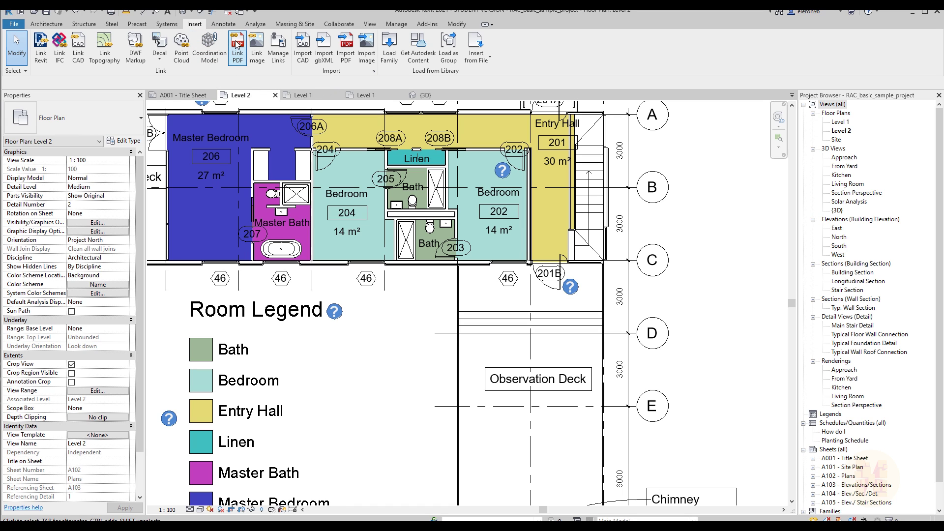
click(238, 58)
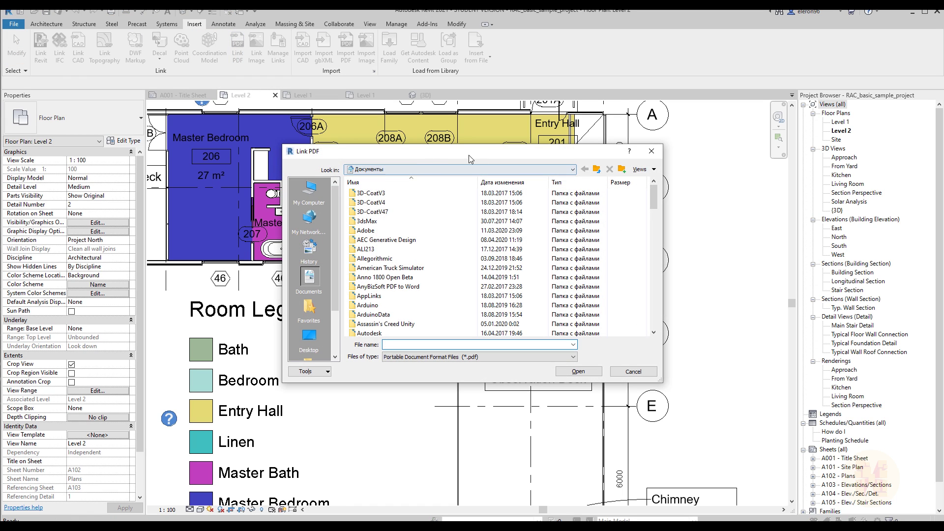
click(646, 156)
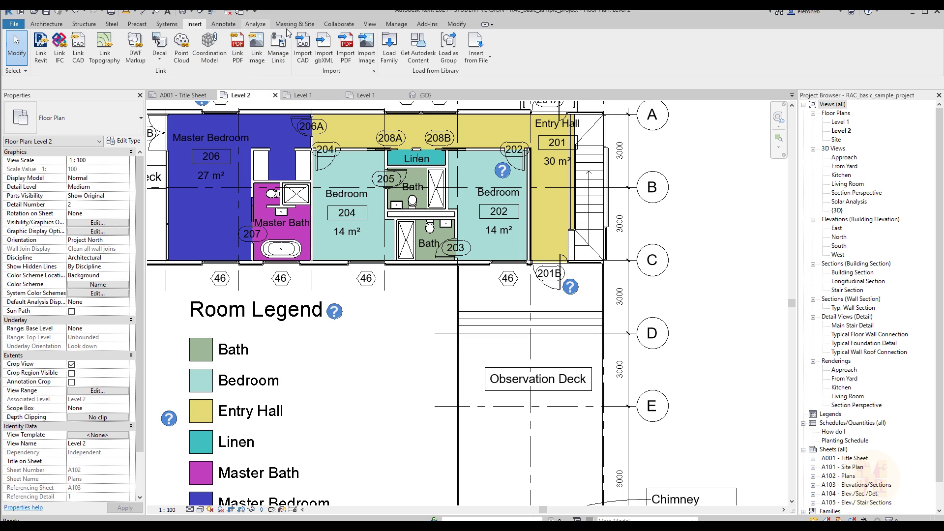
click(397, 24)
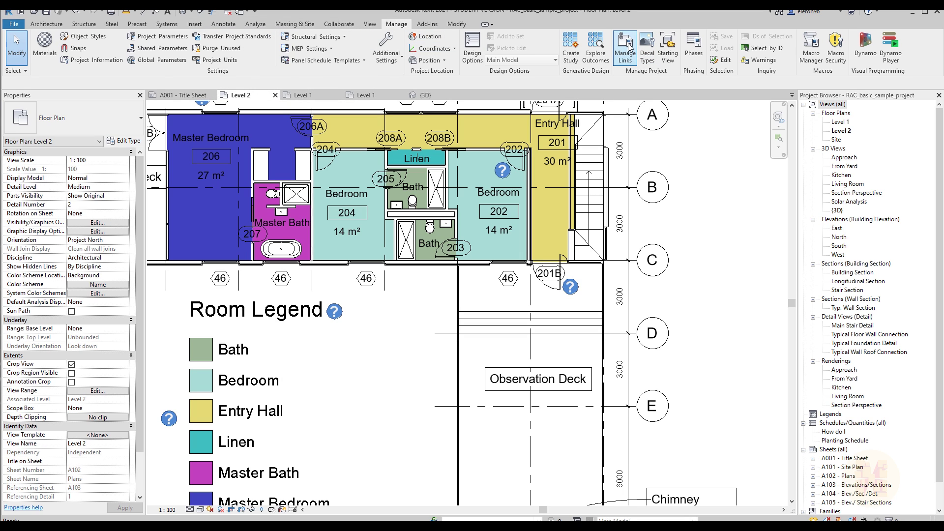
- Show Revit 2021's empty PDF links page in Manage Links, then open Revit 2020's Manage Links to compare
click(625, 49)
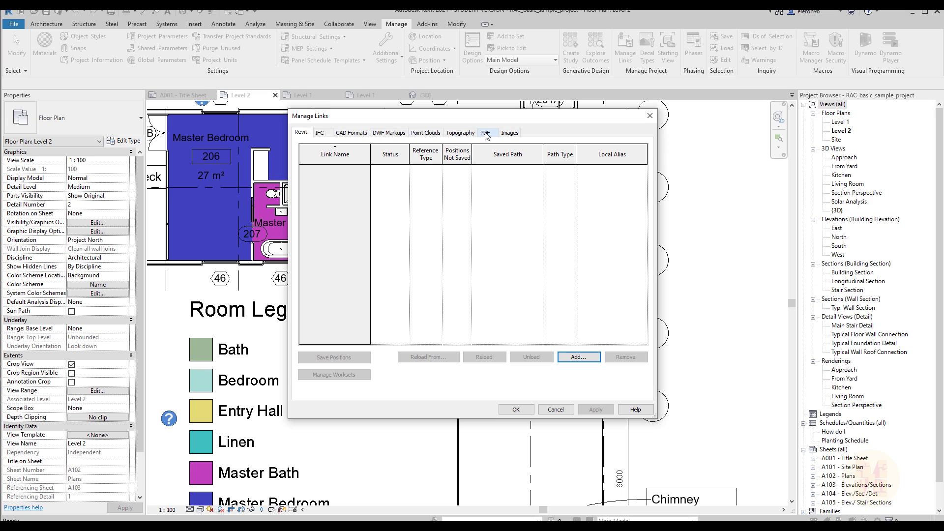
click(490, 136)
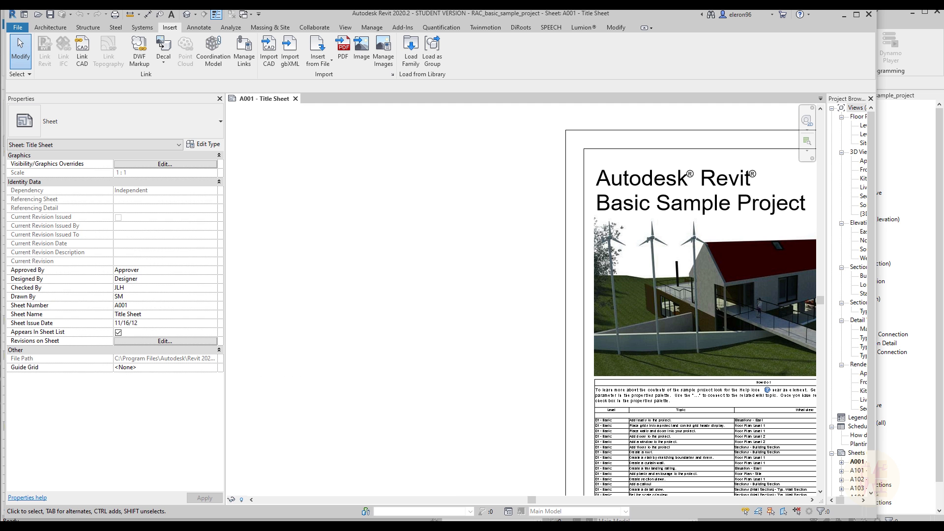
click(371, 27)
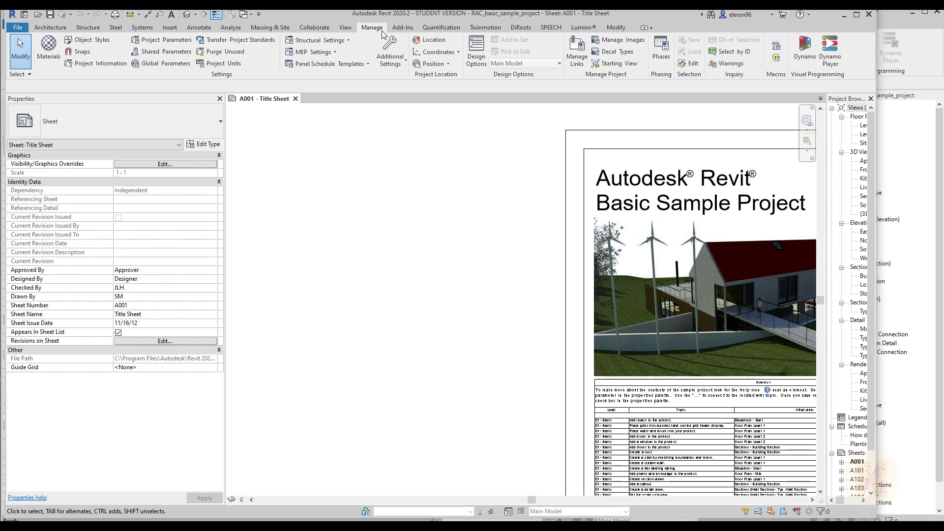
click(577, 49)
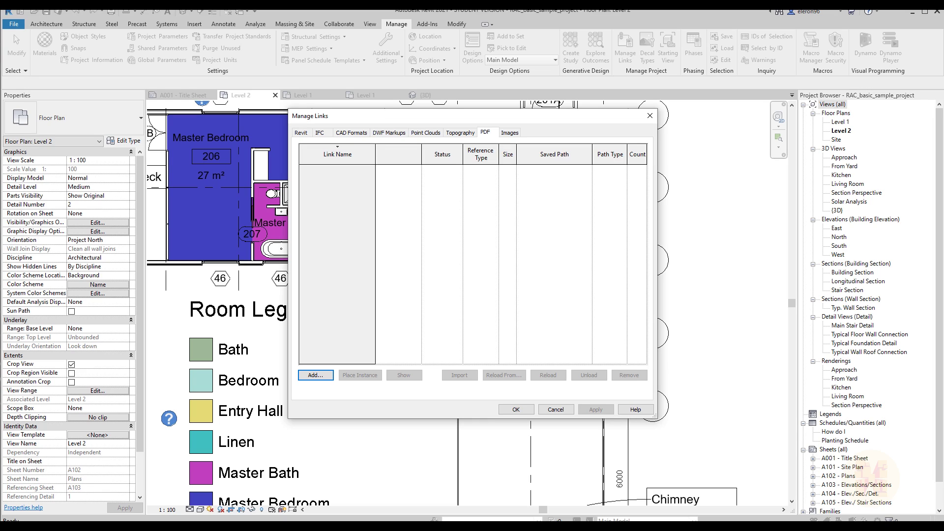
- Review the Approach and From Yard image links, close Manage Links, and move Revit 2020's dialog right
click(509, 134)
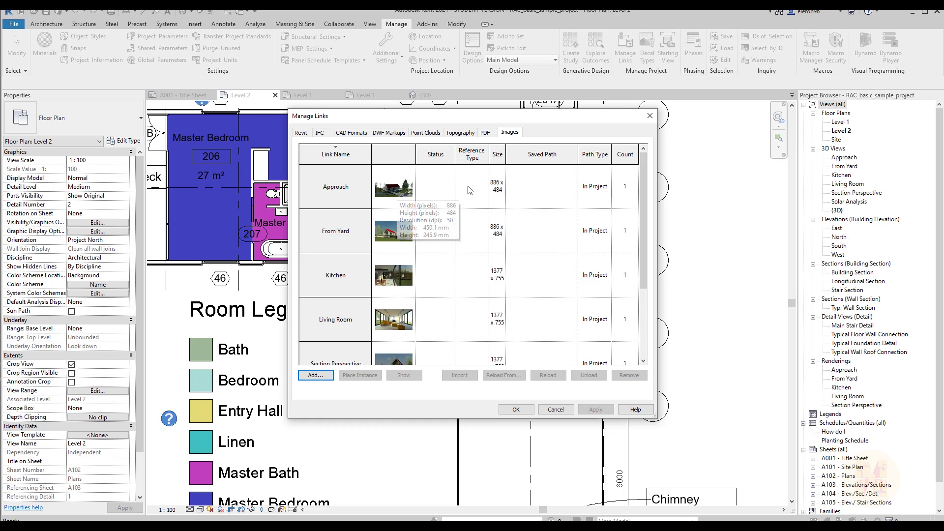
click(399, 197)
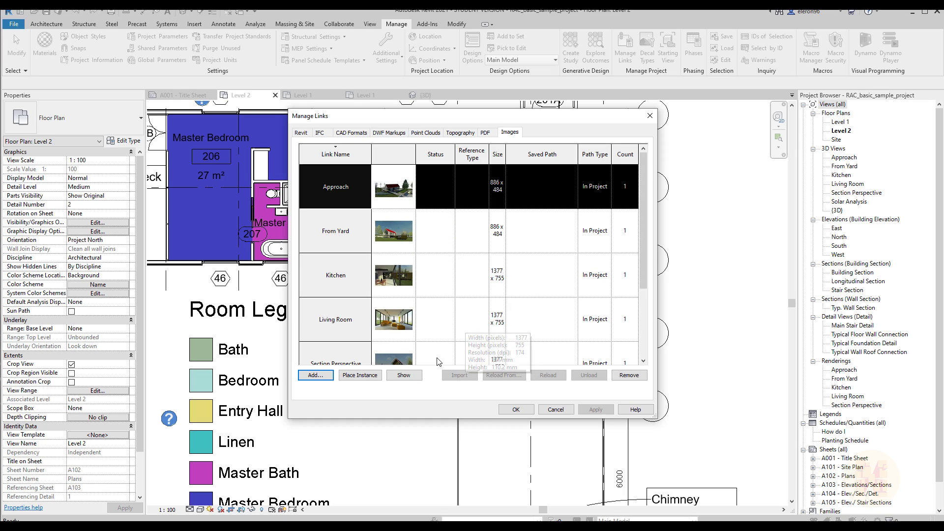
click(476, 248)
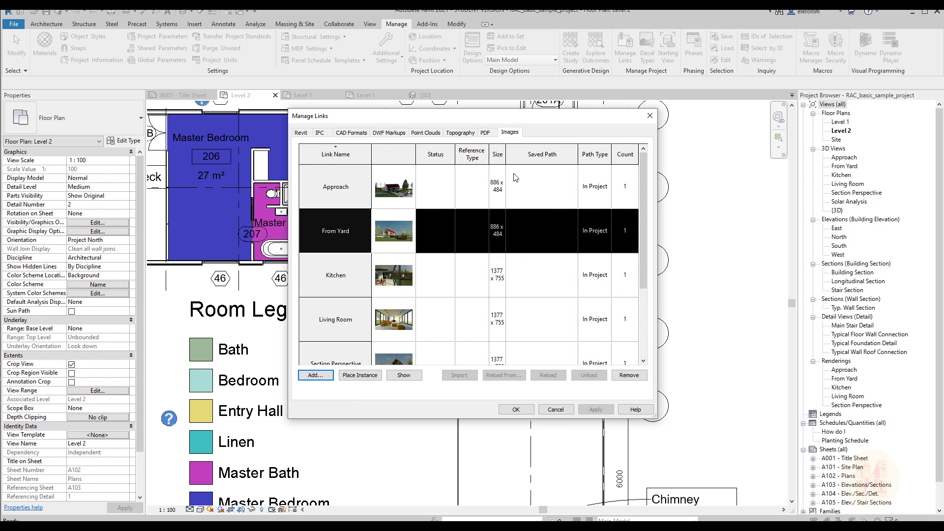
mouse_move(521, 191)
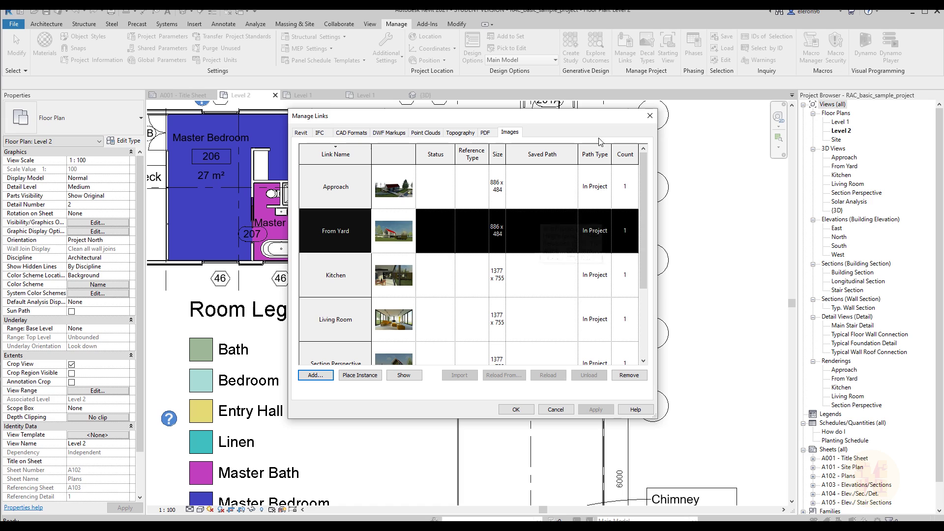
click(649, 115)
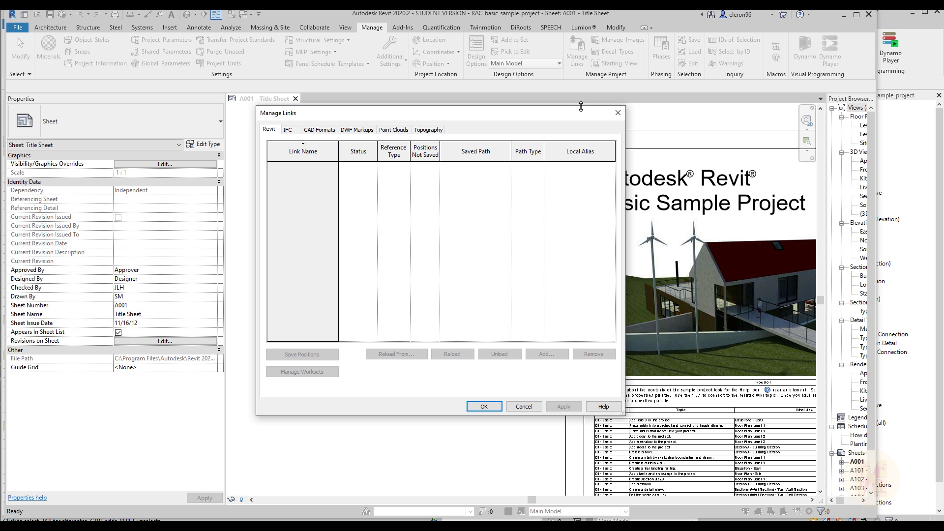
drag(444, 117, 490, 115)
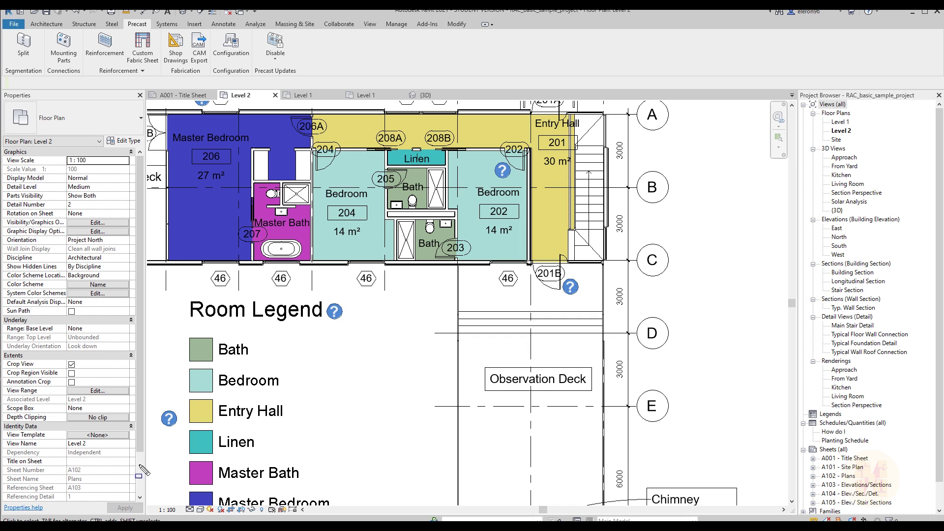
key(alt+Tab)
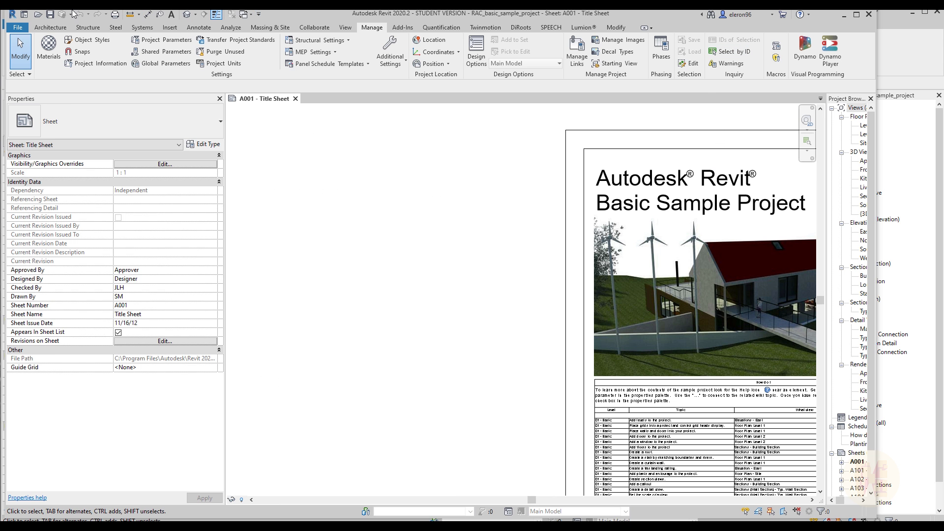
drag(315, 18, 316, 46)
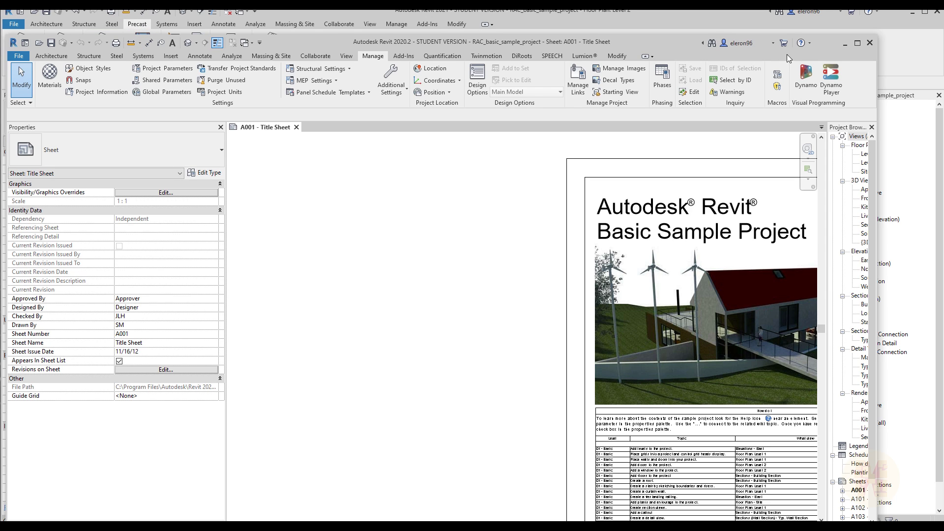
- Place a two-point structural wall right of the Observation Deck on Level 2, then show Default 3D View
click(844, 44)
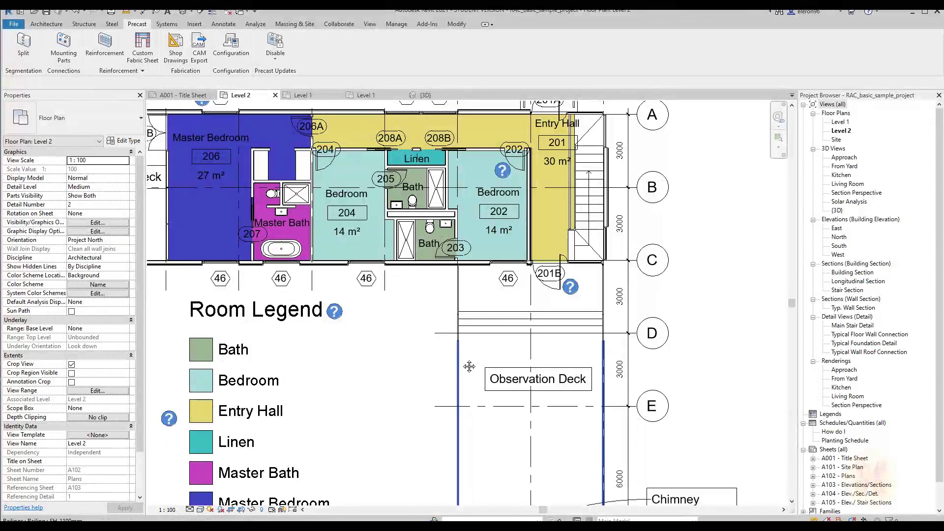
click(86, 25)
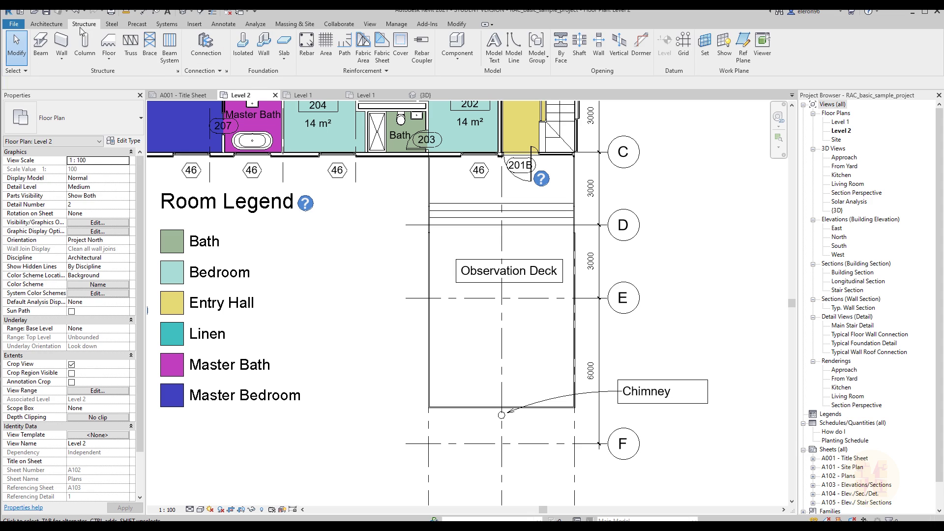
click(62, 55)
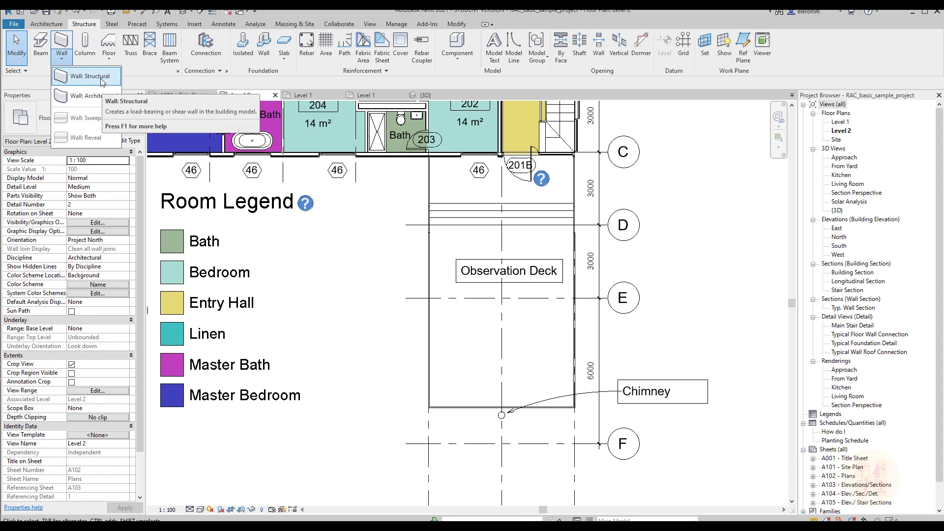
click(88, 76)
middle_drag(706, 219, 512, 263)
click(522, 223)
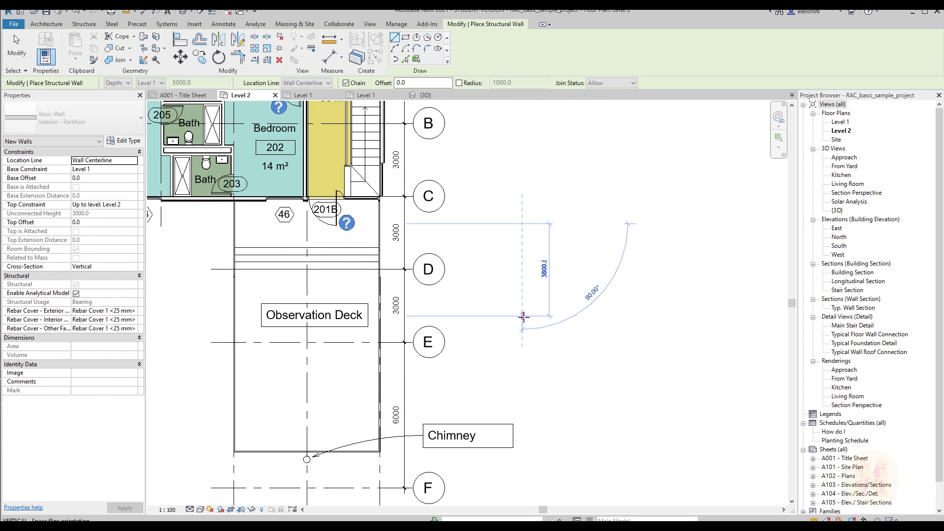
click(524, 318)
key(Escape)
key(Escape)
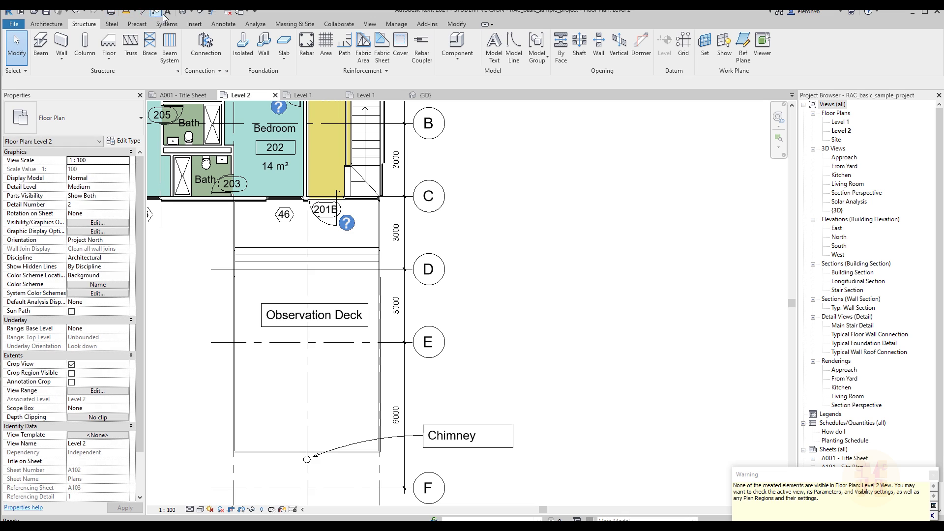
click(183, 12)
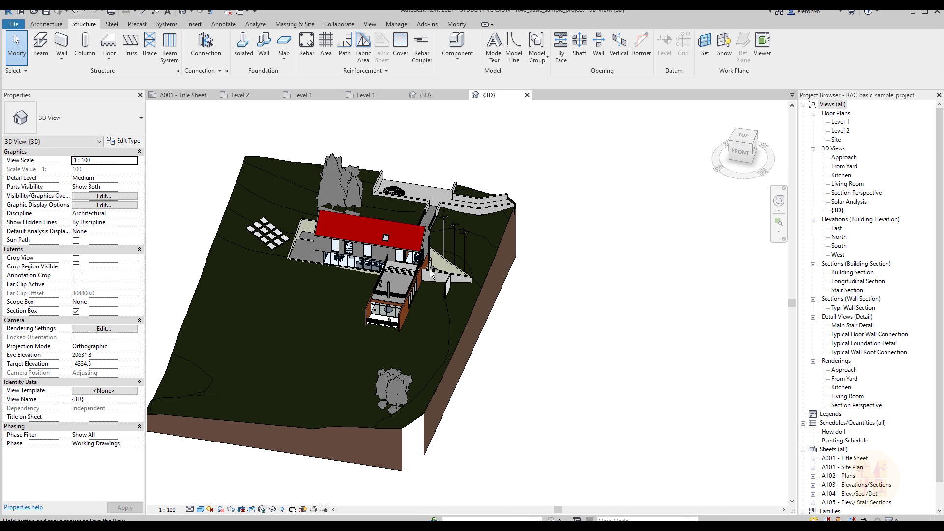
- Split the new structural wall into precast parts with the Precast Split tool
scroll(431, 274, up, 6)
click(460, 285)
scroll(460, 285, up, 3)
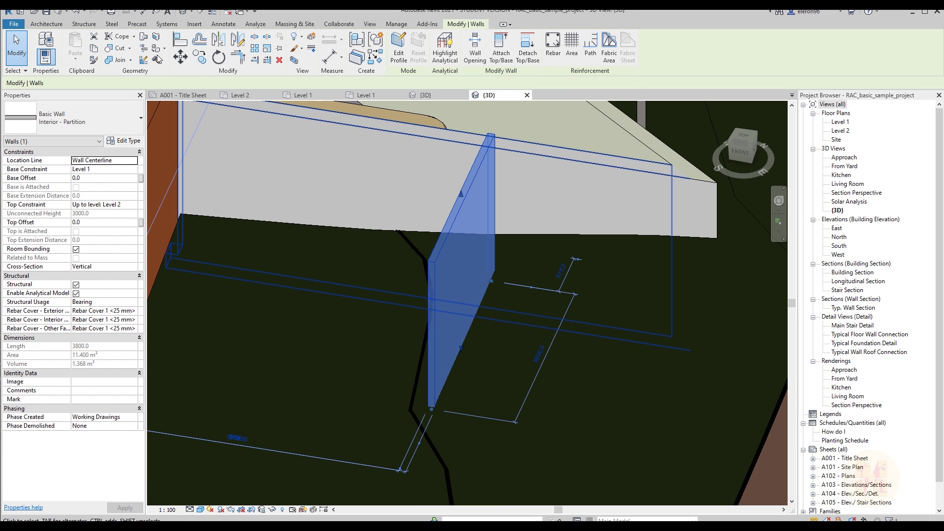
click(138, 25)
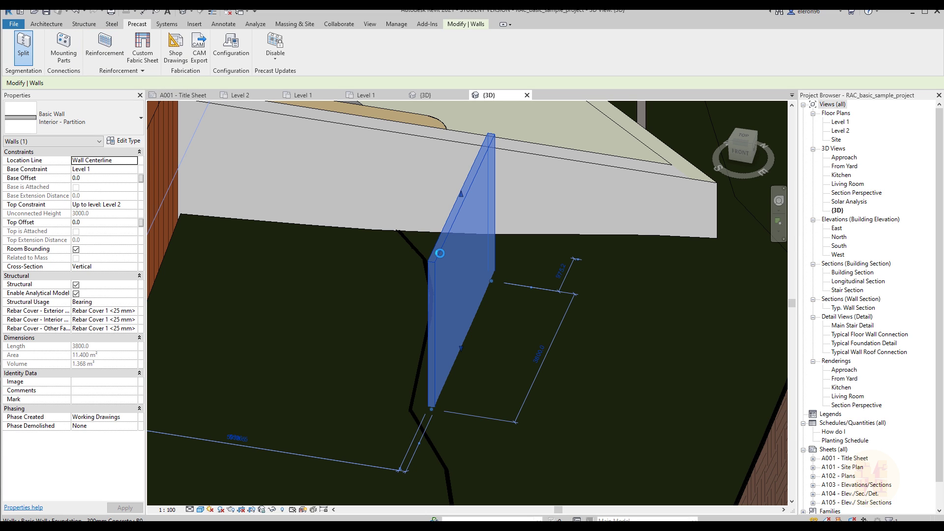
click(440, 254)
- Inspect the split wall from several angles with Thin Lines on, and select one part
scroll(443, 212, up, 2)
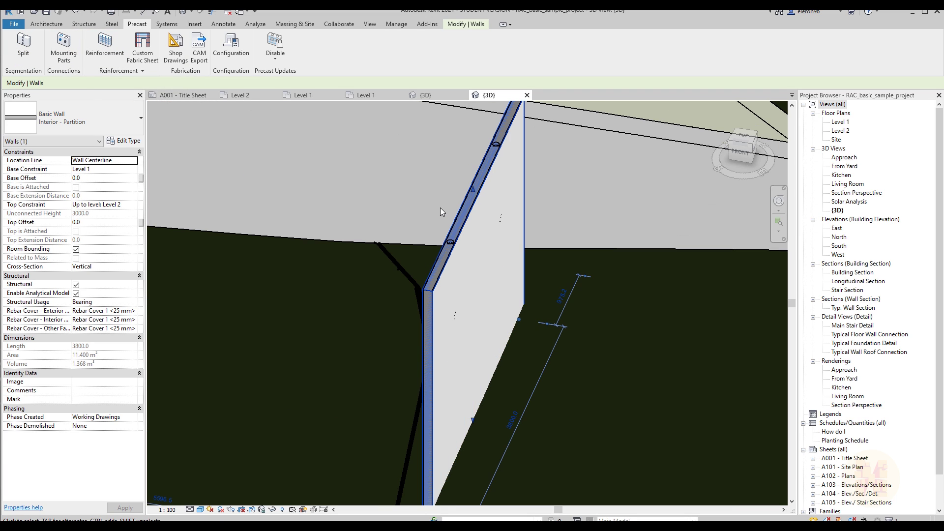
shift+middle_drag(440, 212, 554, 287)
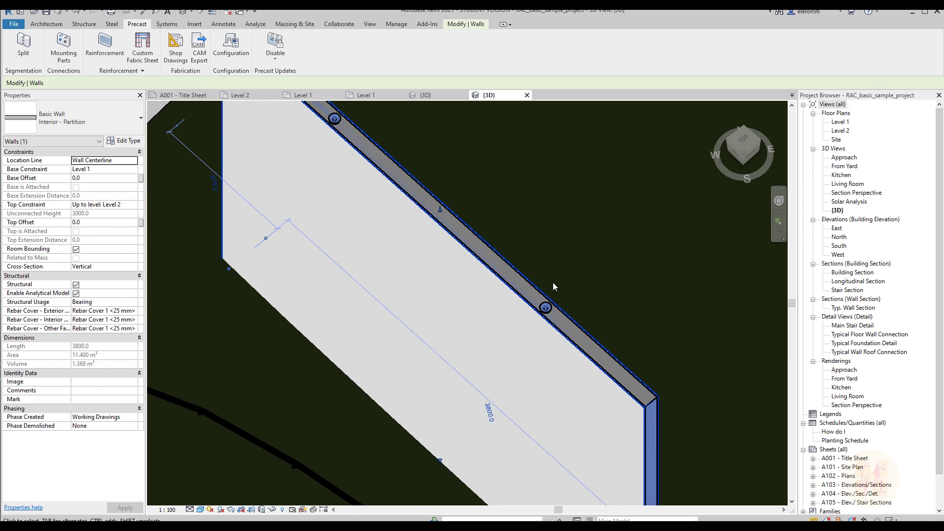
scroll(554, 286, up, 2)
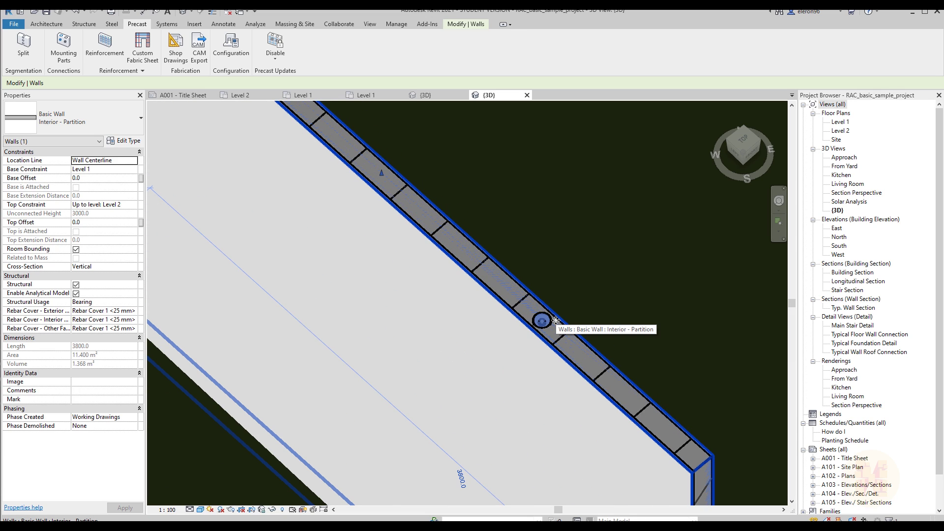
click(213, 14)
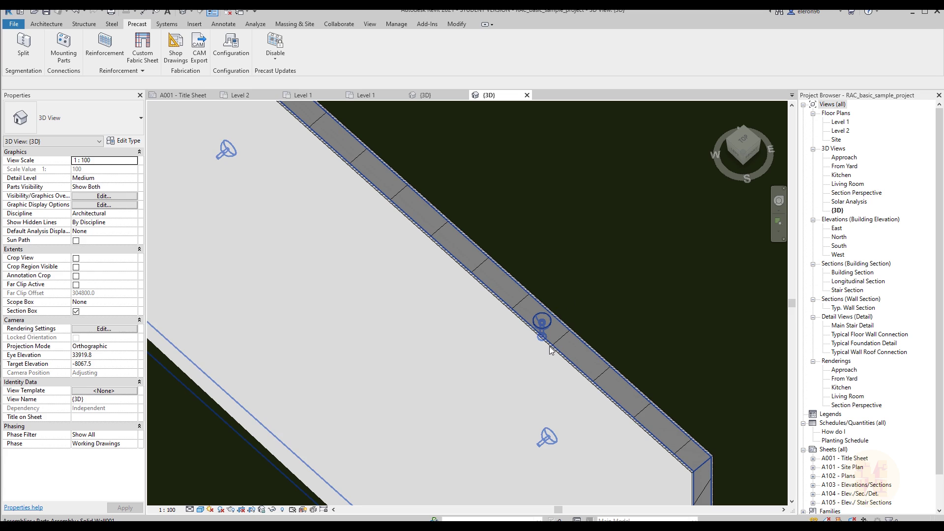
shift+middle_drag(550, 350, 420, 272)
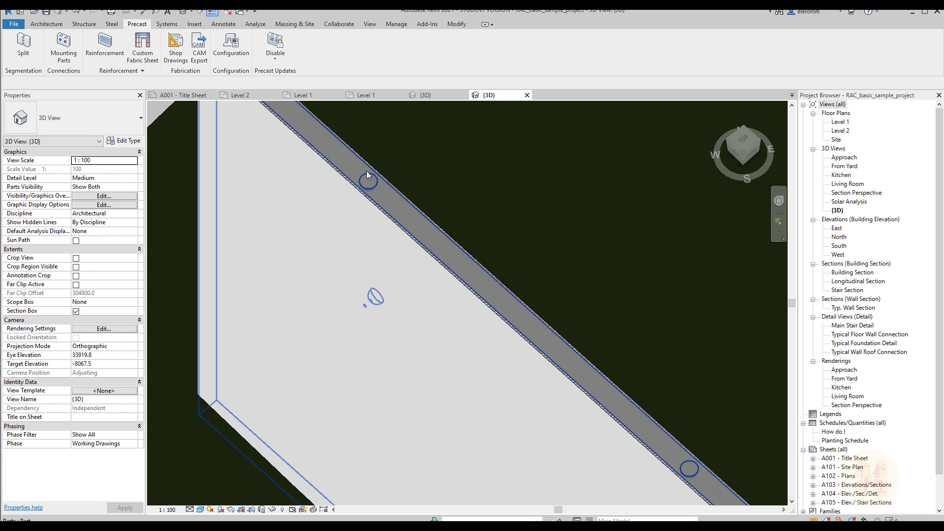
shift+middle_drag(368, 175, 342, 281)
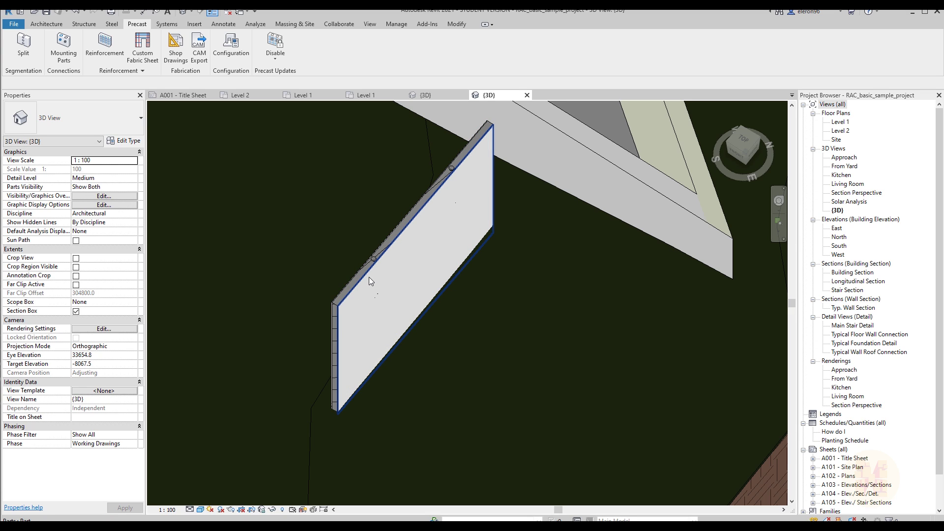
click(368, 276)
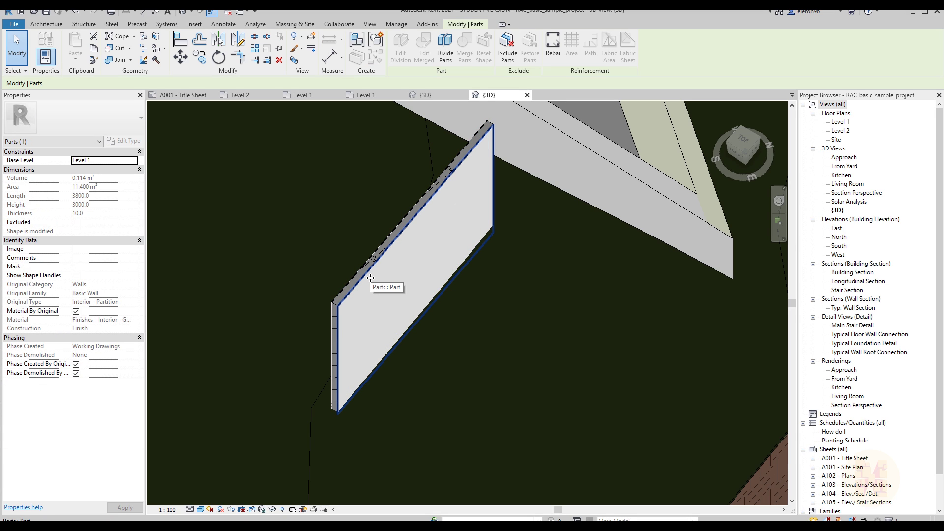
scroll(374, 244, up, 2)
scroll(374, 244, up, 2)
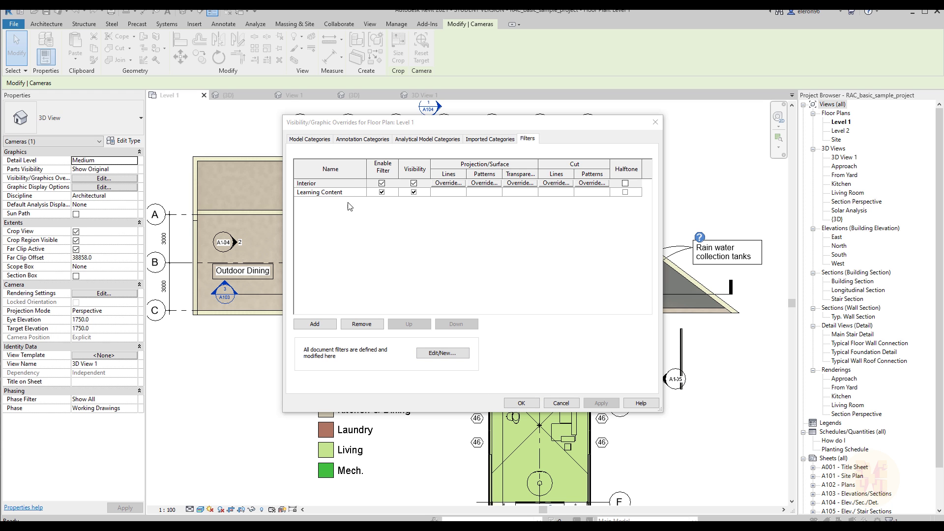
- Disable and remove the Interior filter, then toggle Learning Content's Enable Filter off and back on
click(381, 183)
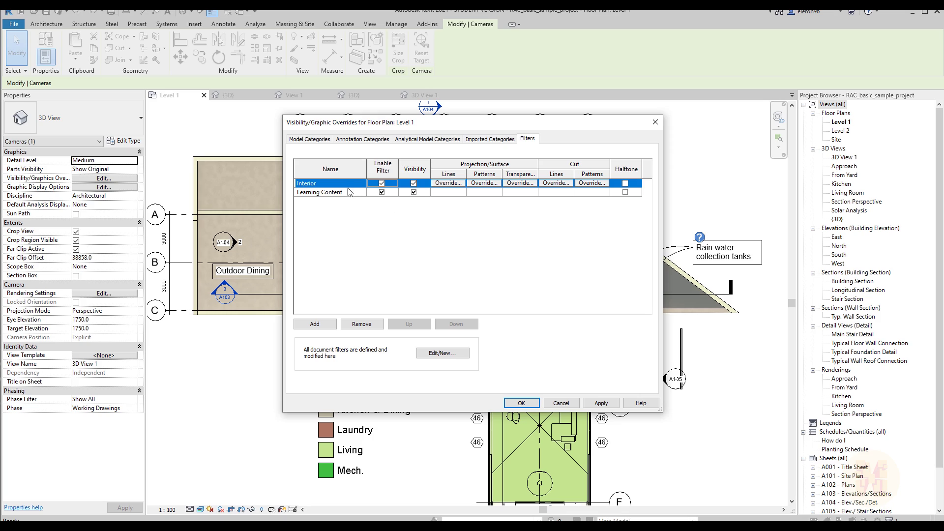
click(333, 193)
click(333, 187)
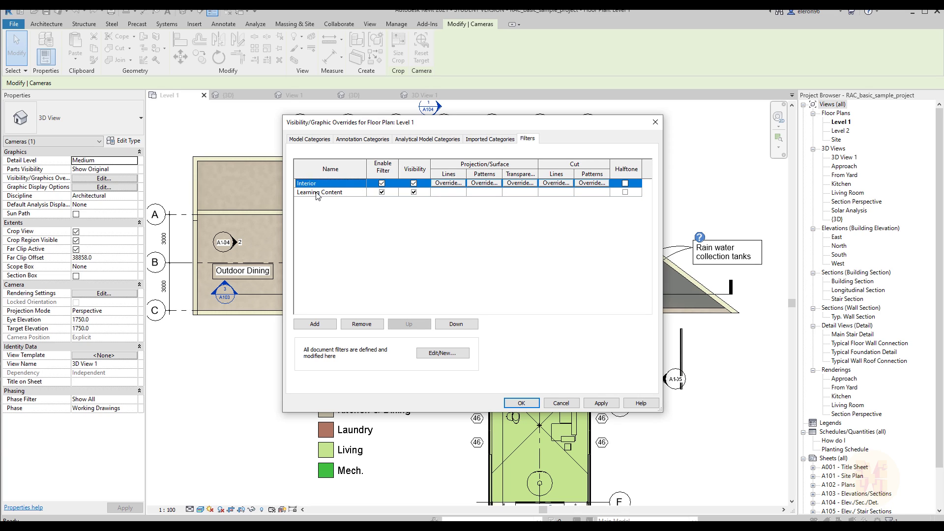
click(379, 326)
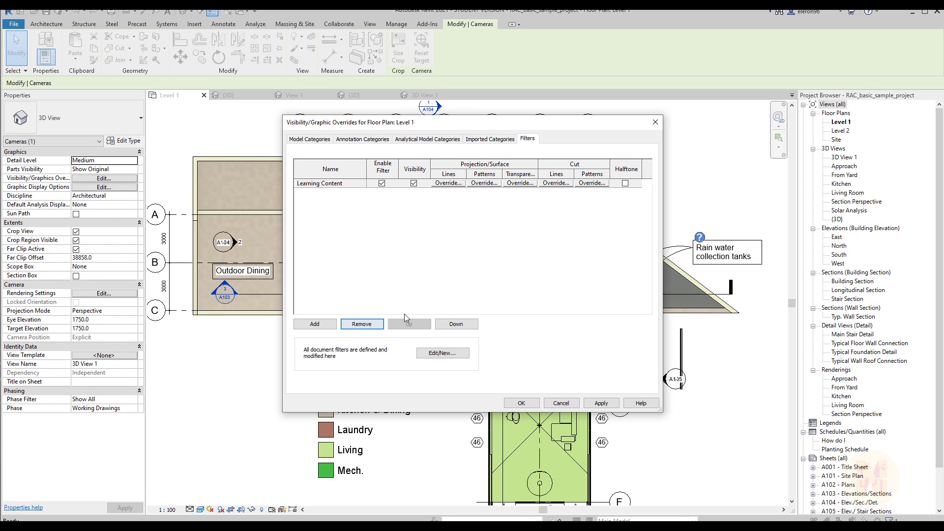
click(382, 183)
click(382, 183)
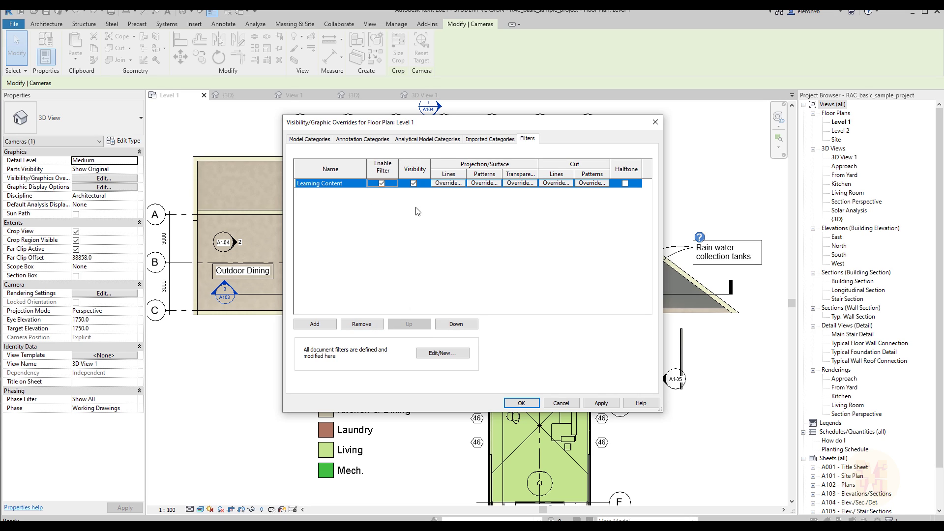